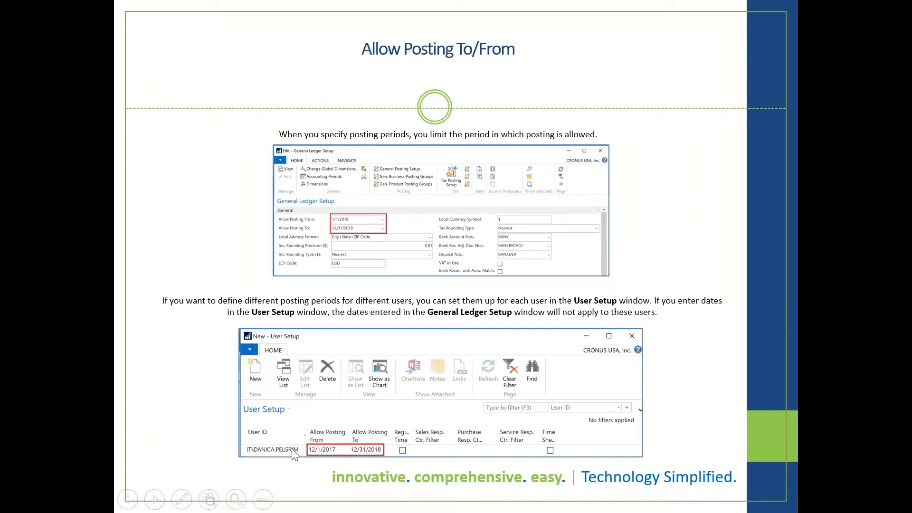
pyautogui.click(623, 185)
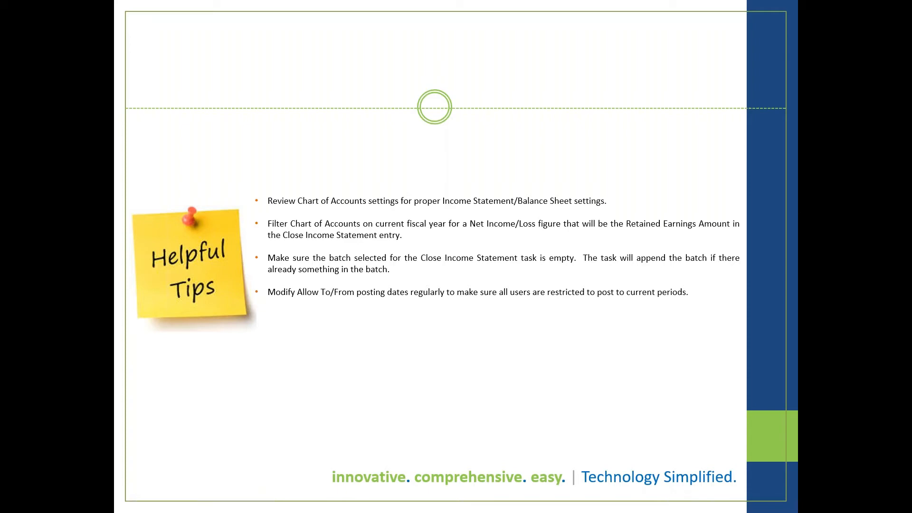
# Step: Switch from the presentation to a maximized Microsoft Dynamics NAV window and open the Chart of Accounts
pyautogui.moveTo(911, 90); pyautogui.dragTo(412, 39)
pyautogui.doubleClick(413, 39)
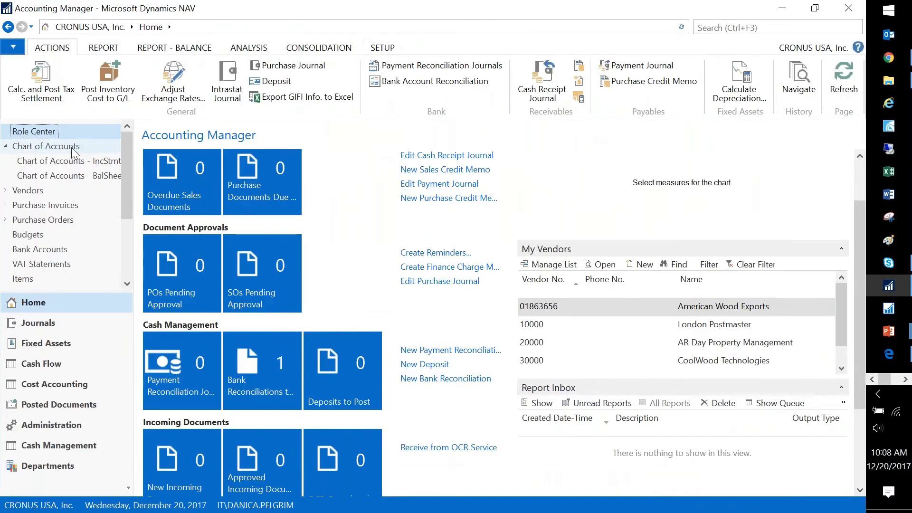
pyautogui.click(70, 143)
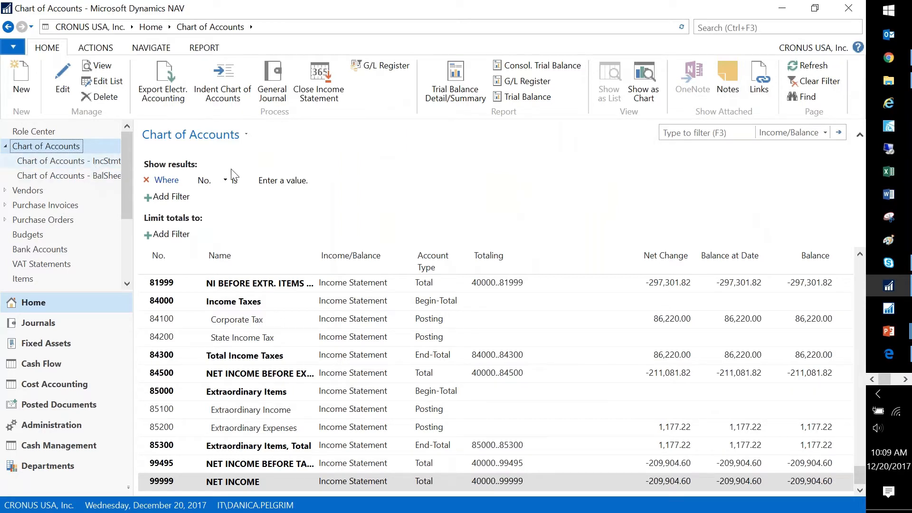
# Step: Filter the Chart of Accounts to the Income/Balance value Balance Sheet, using the first account in the list
pyautogui.click(365, 304)
pyautogui.hotkey('ctrl', 'Home')
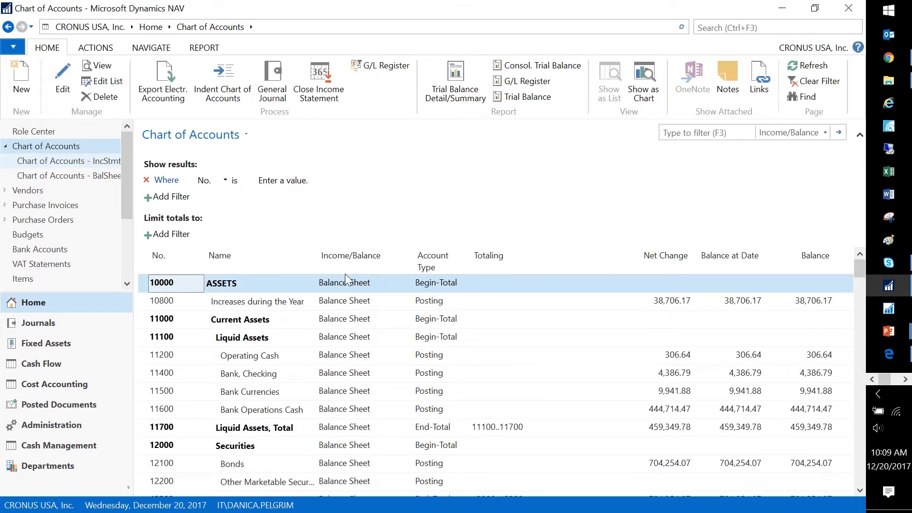
pyautogui.rightClick(350, 287)
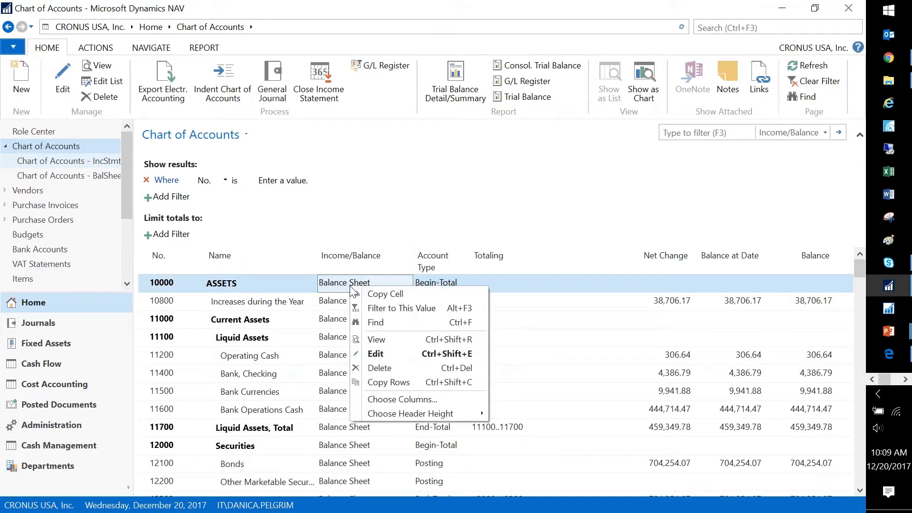
pyautogui.click(385, 307)
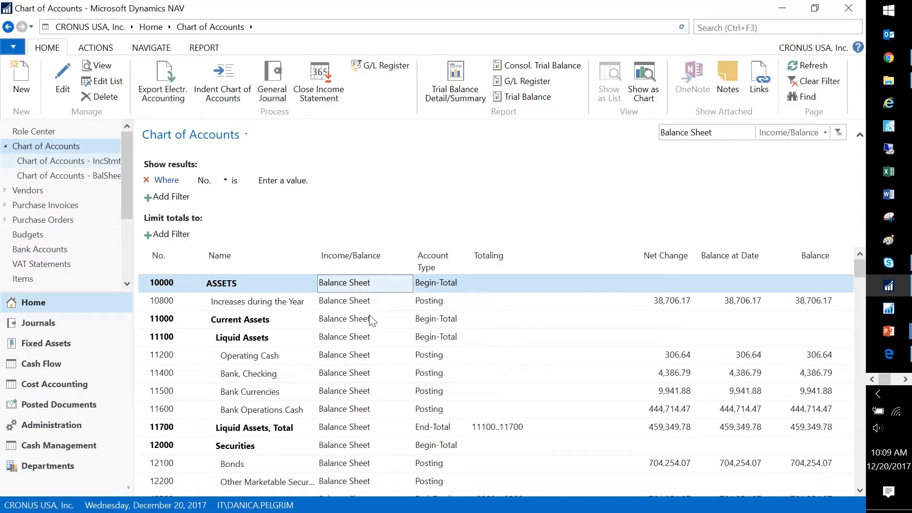
# Step: Open the card of account 63400 Sales Tax at the end of the filtered list and set Income/Balance to Income Statement
pyautogui.click(370, 319)
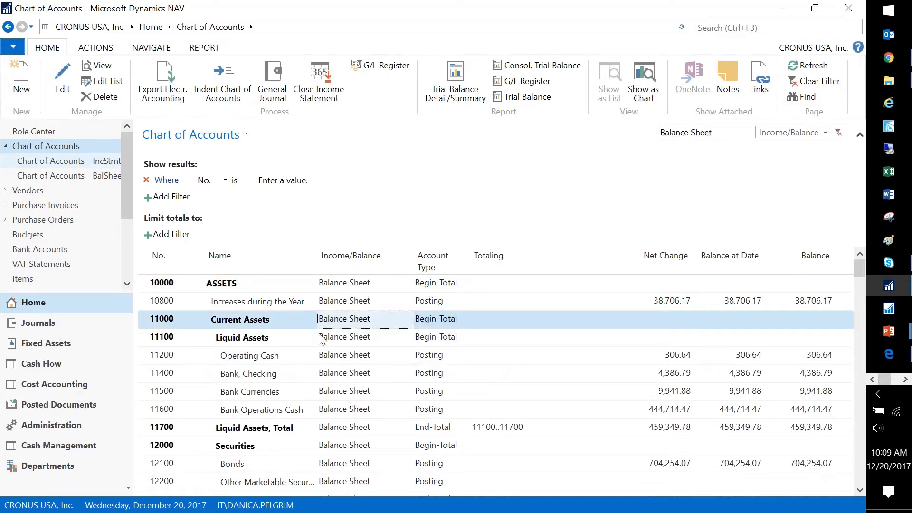
pyautogui.hotkey('ctrl', 'End')
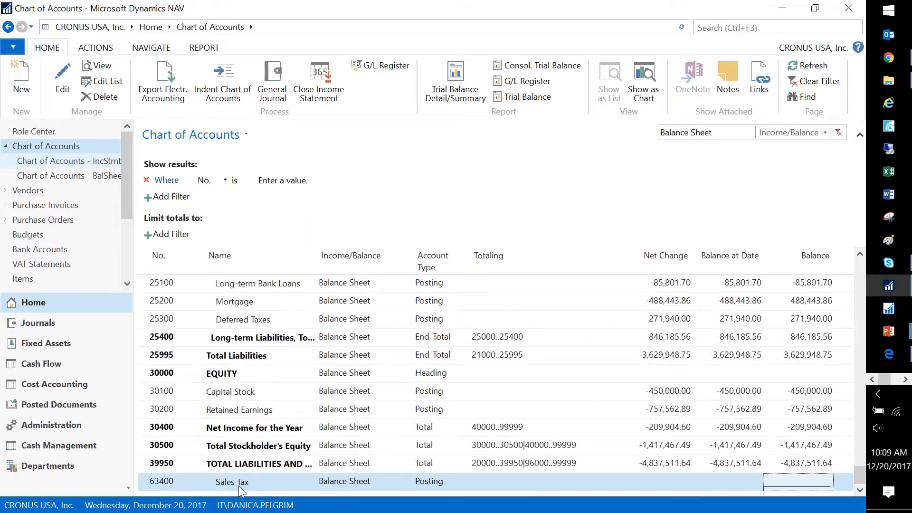
pyautogui.doubleClick(164, 482)
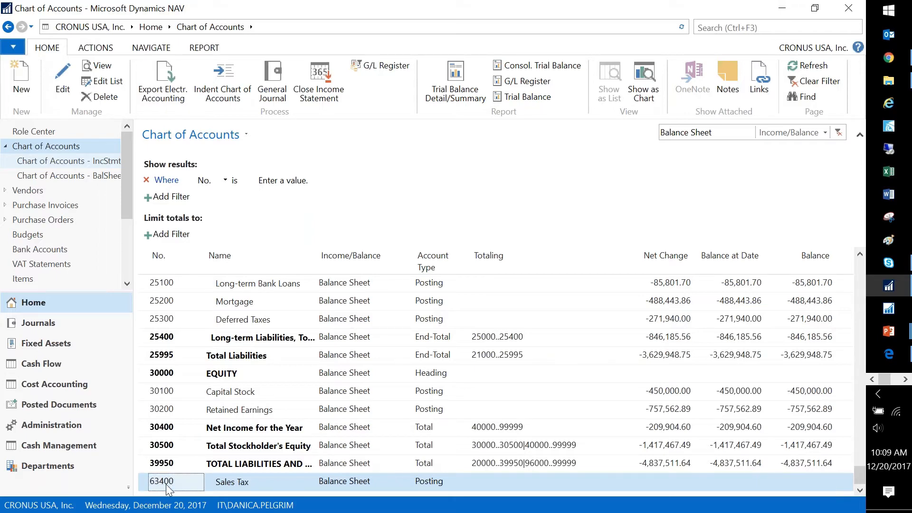
pyautogui.click(151, 207)
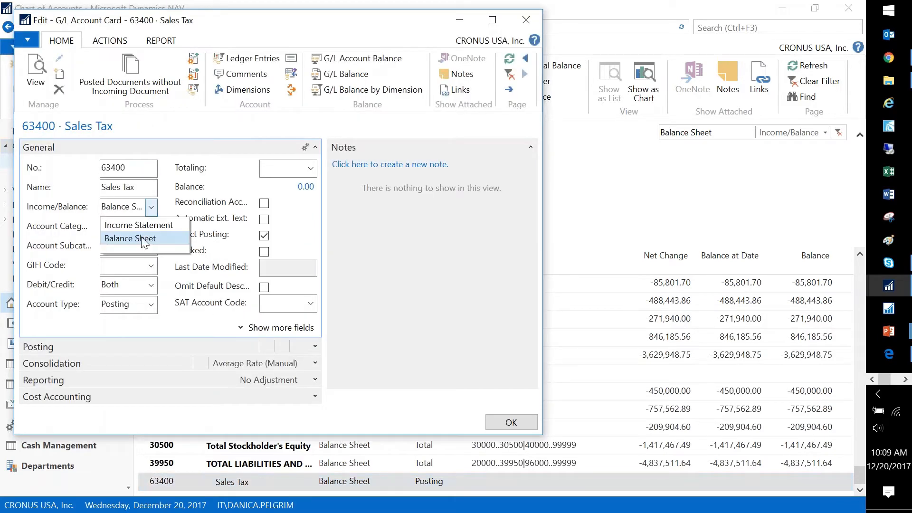
pyautogui.click(141, 224)
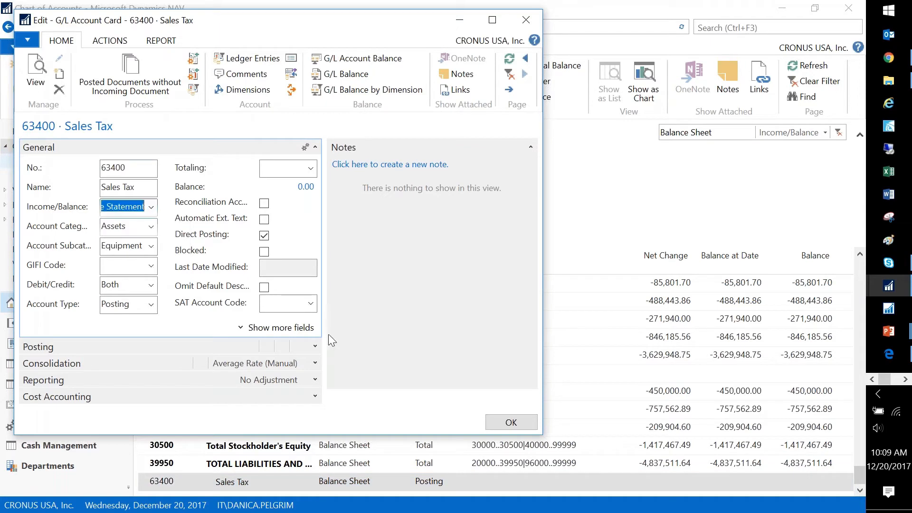
pyautogui.click(510, 422)
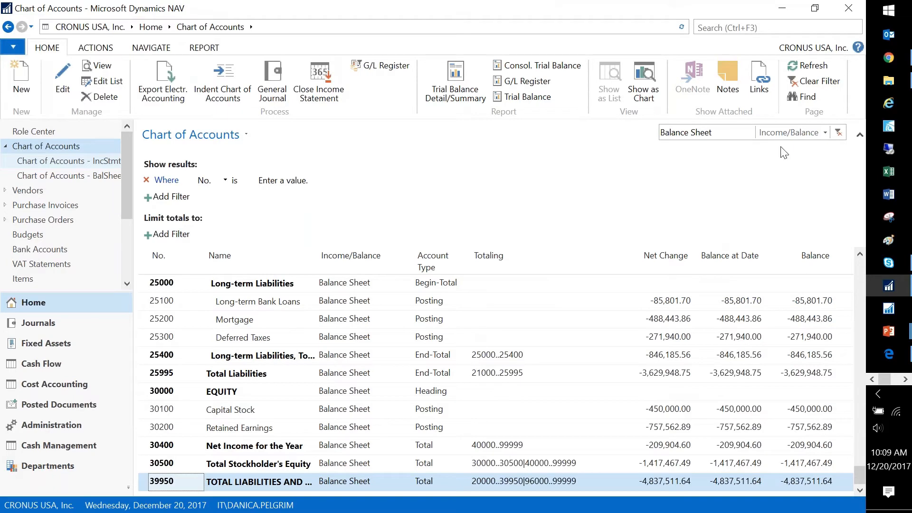
# Step: Clear the Balance Sheet filter and filter the Chart of Accounts to the Income/Balance value Income Statement
pyautogui.click(837, 132)
pyautogui.click(479, 339)
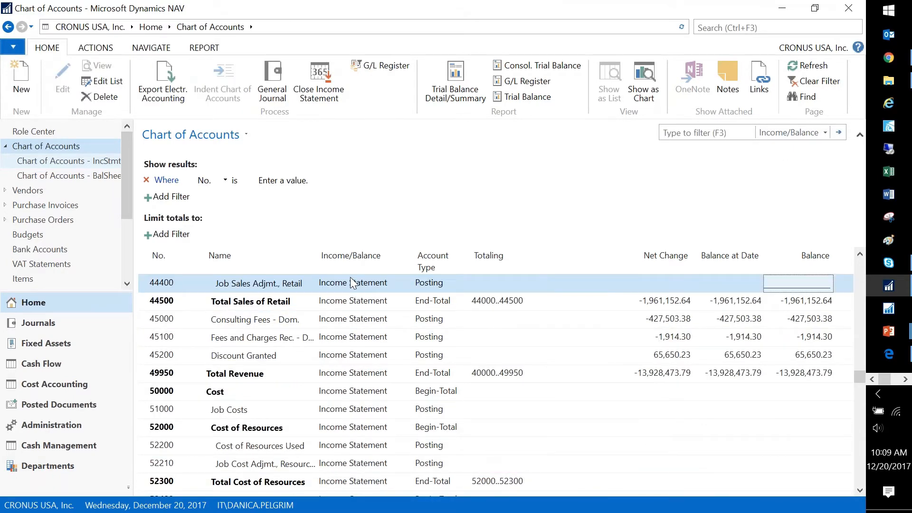
pyautogui.rightClick(349, 277)
pyautogui.click(376, 300)
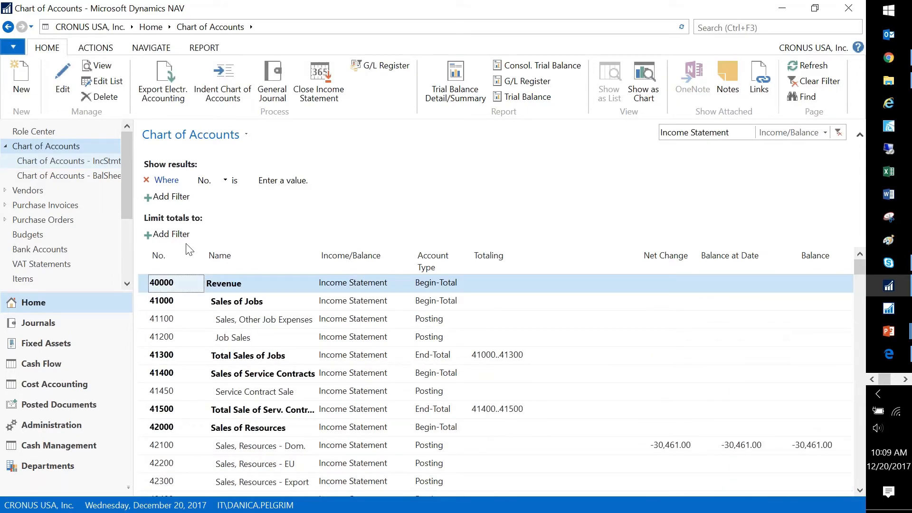
# Step: Limit the totals with a Date Filter of 01/01/17..12/31/17 and go to the NET INCOME account at the list's end
pyautogui.click(170, 234)
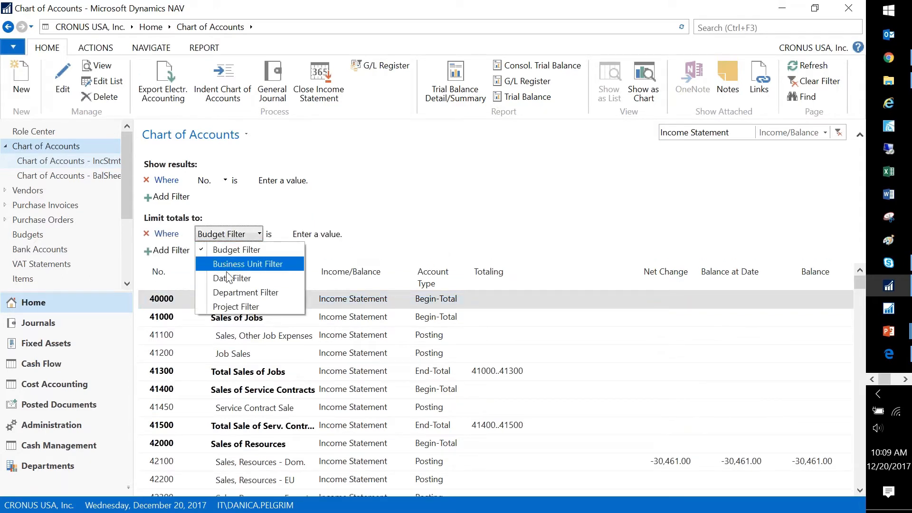
pyautogui.click(228, 278)
pyautogui.click(296, 238)
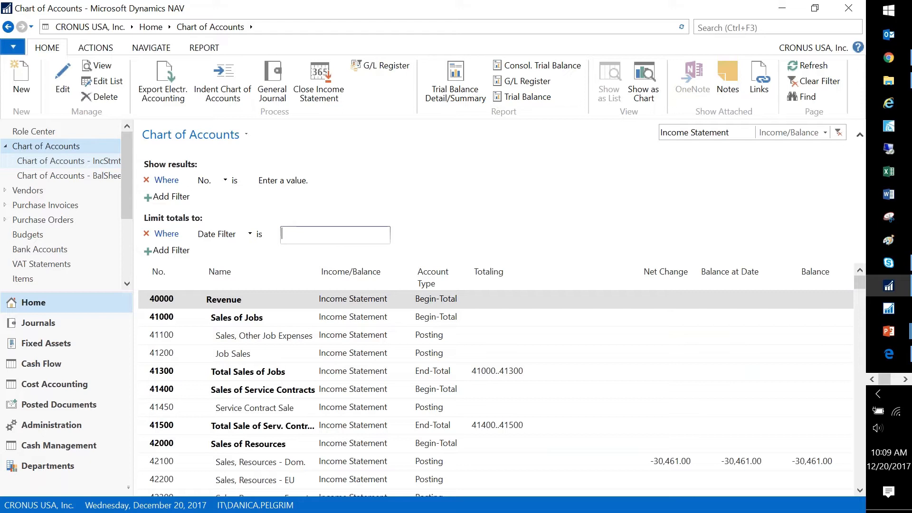
pyautogui.write('y')
pyautogui.press('Tab')
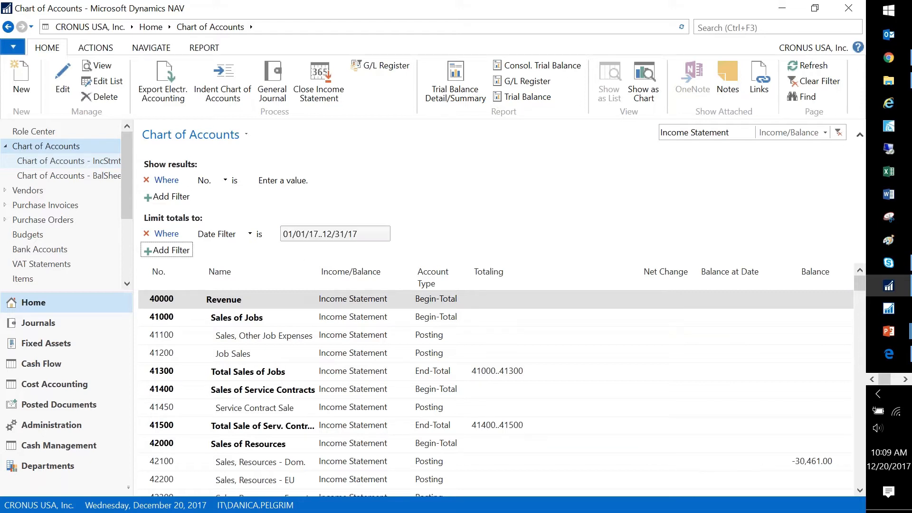
pyautogui.click(307, 360)
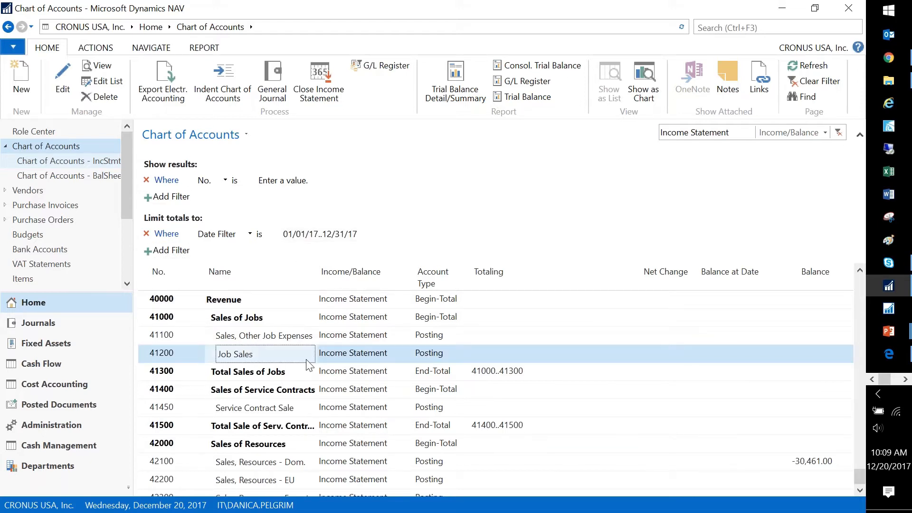
pyautogui.hotkey('ctrl', 'End')
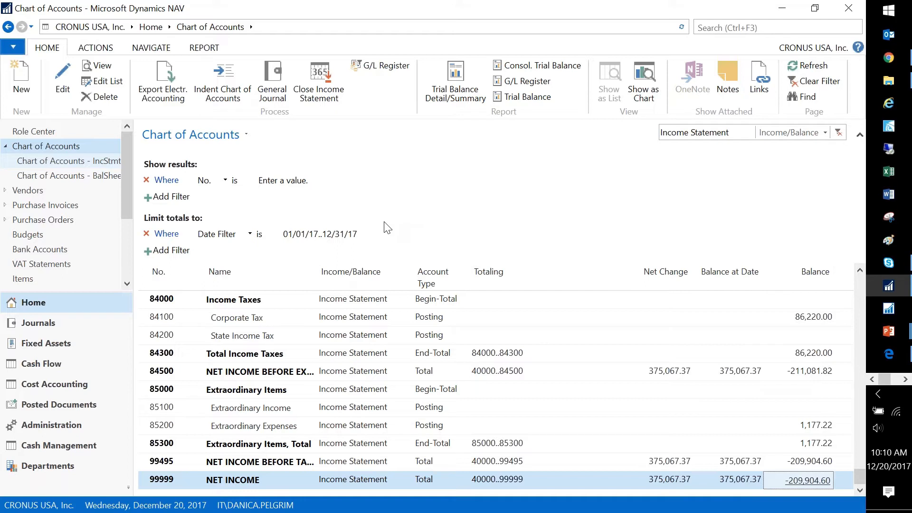
# Step: Search for "accounting" and open the Accounting Periods page
pyautogui.click(702, 27)
pyautogui.write('accou')
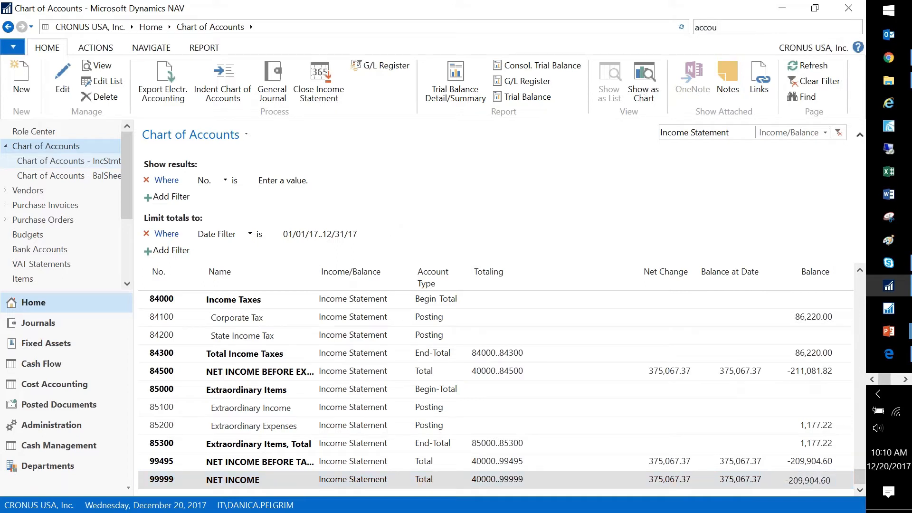
pyautogui.write('nting')
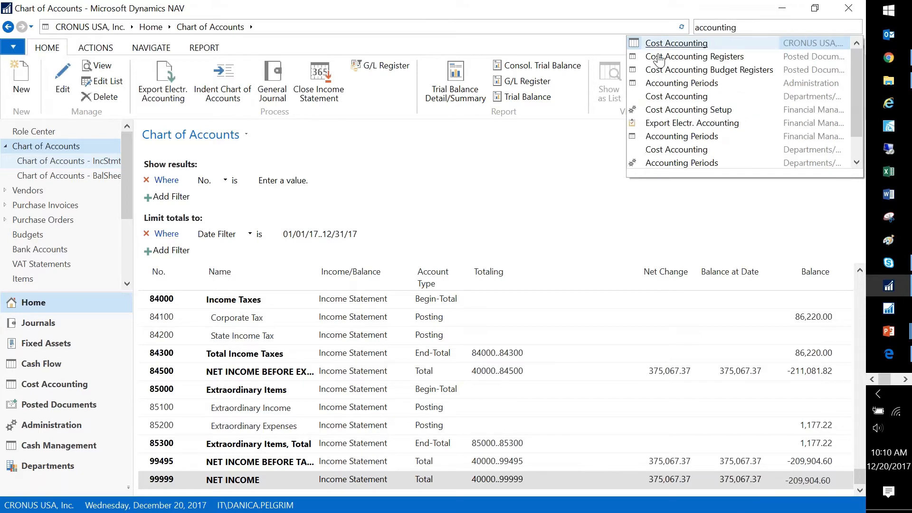
pyautogui.click(665, 83)
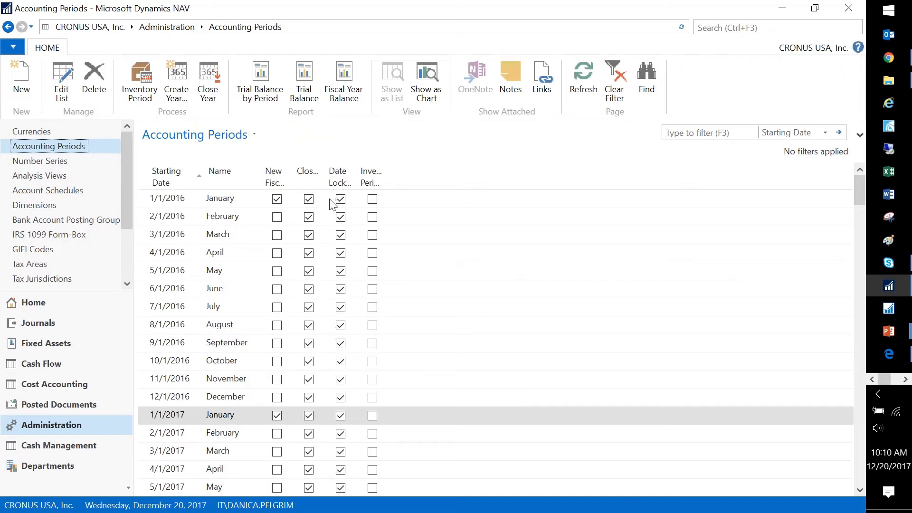
# Step: Start the Close Year function for the accounting periods and decline closing the fiscal year
pyautogui.click(325, 178)
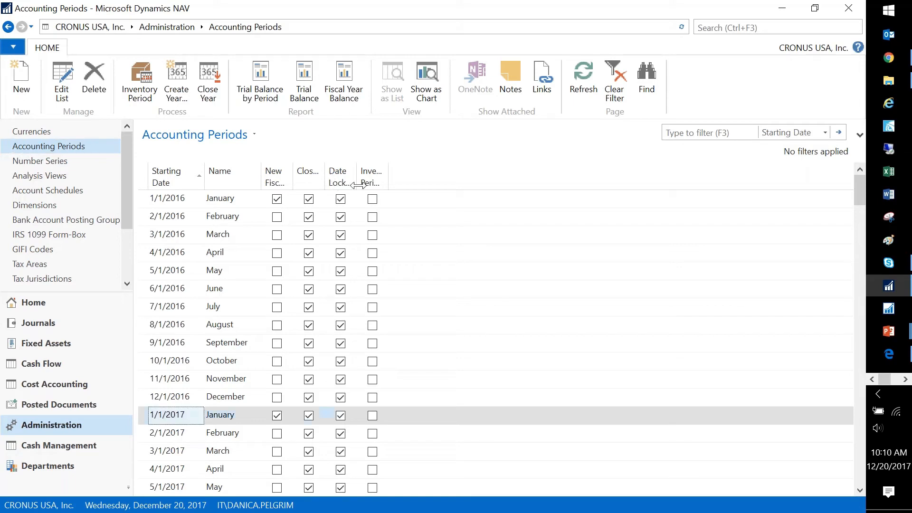
pyautogui.click(208, 90)
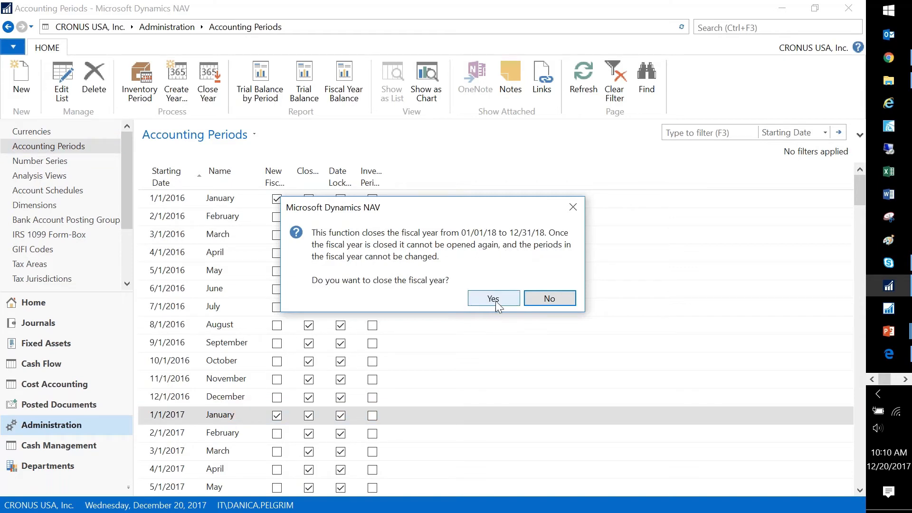
pyautogui.click(549, 298)
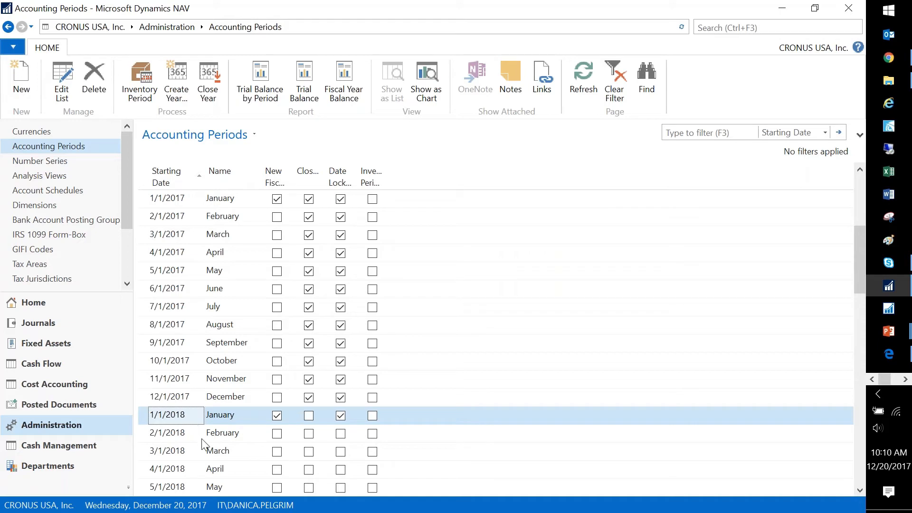
# Step: Create a fiscal year starting 1/1/2022 with 12 periods of length 1M and go to the end of the periods list
pyautogui.click(181, 81)
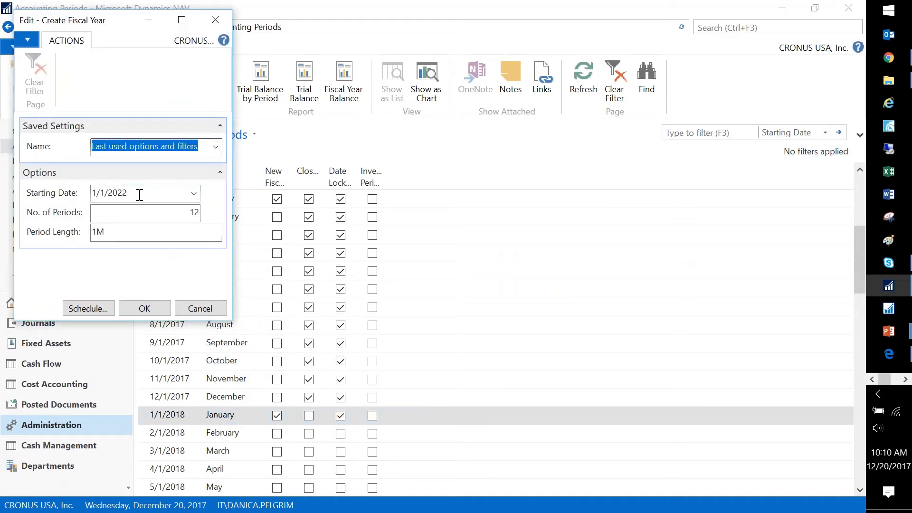
pyautogui.click(147, 309)
pyautogui.click(253, 379)
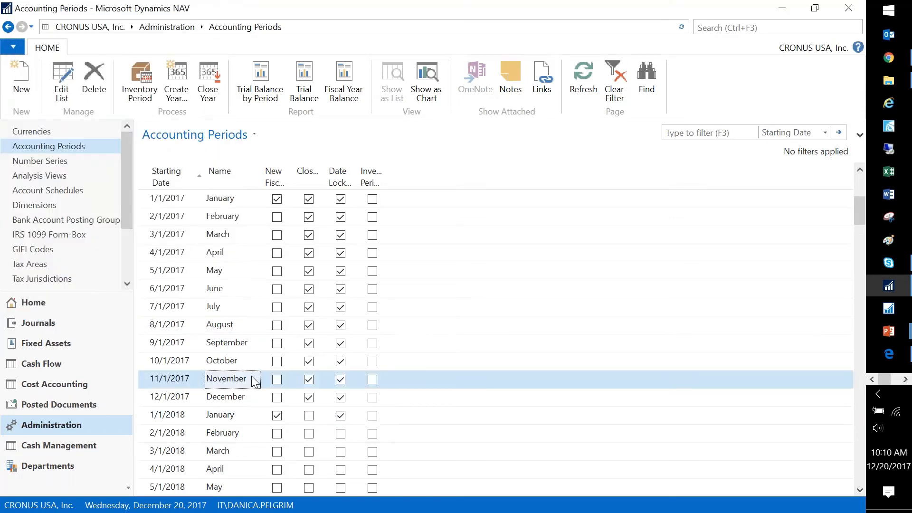
pyautogui.hotkey('ctrl', 'End')
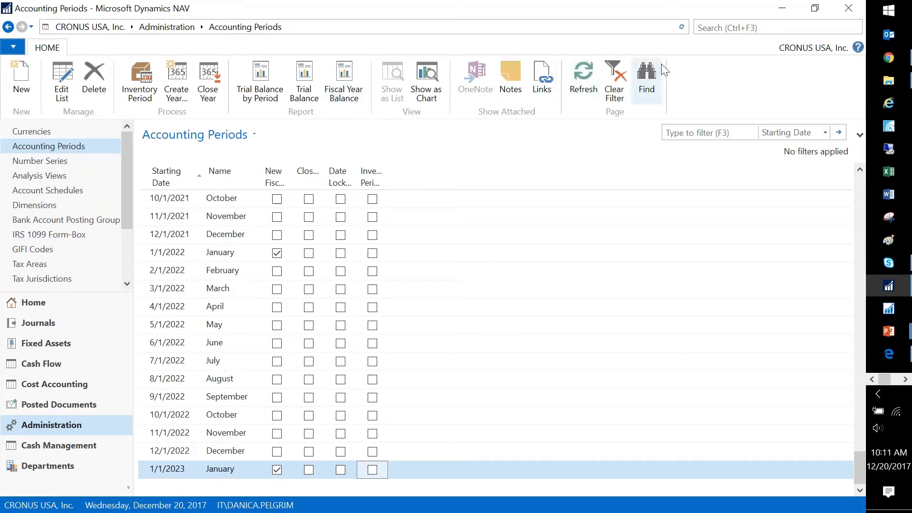
# Step: Search for "close" and open the Close Income Statement task
pyautogui.click(707, 28)
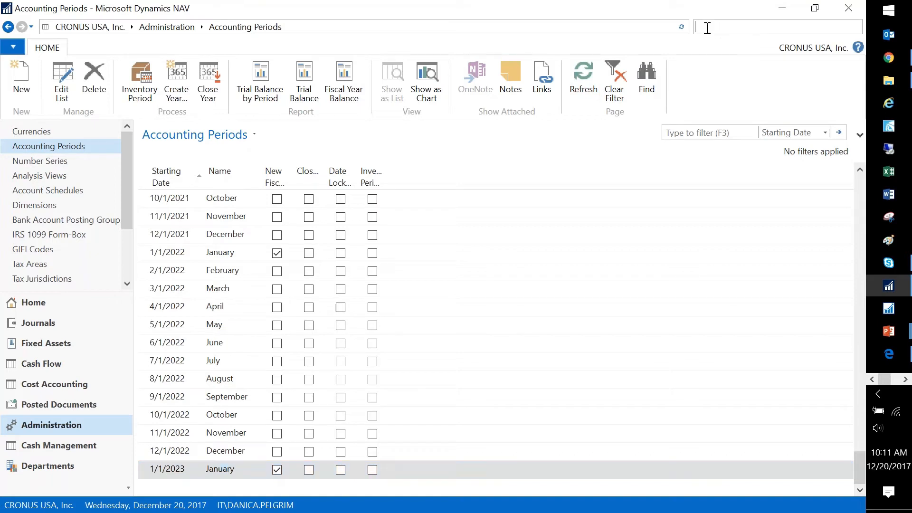
pyautogui.write('close')
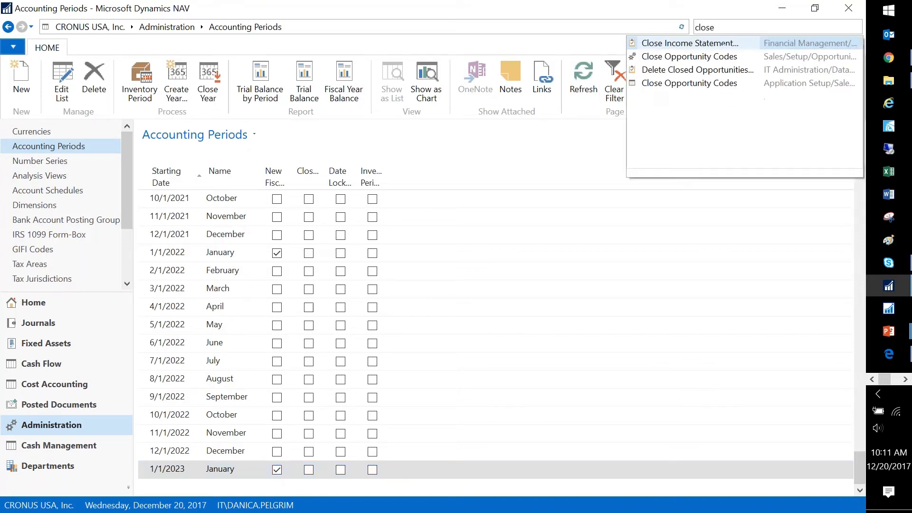
pyautogui.click(669, 44)
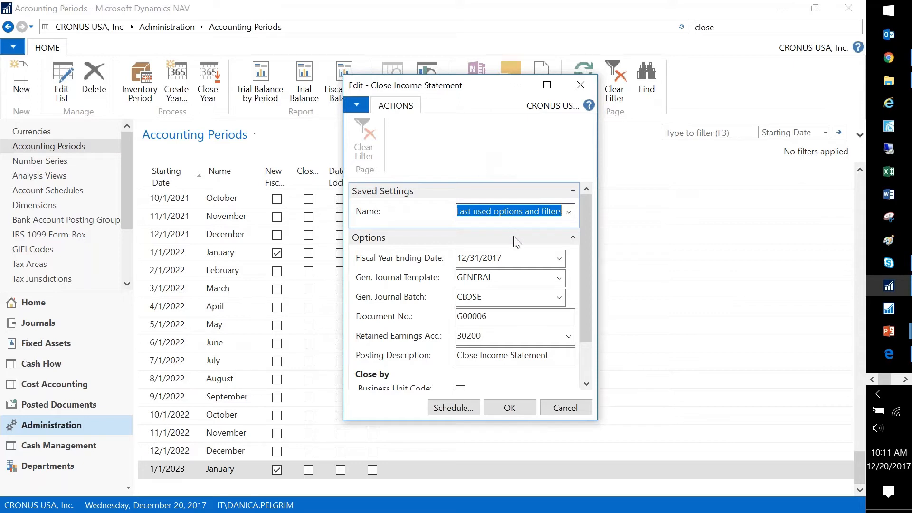
# Step: Review the Close Income Statement date, template and batch options, and open the CLOSE batch's general journal from the batch list
pyautogui.moveTo(521, 260); pyautogui.dragTo(455, 259)
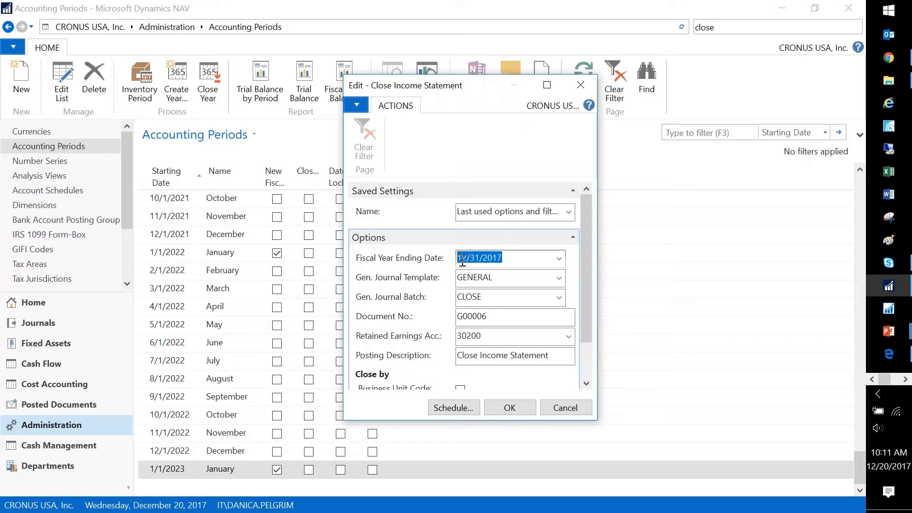
pyautogui.click(506, 277)
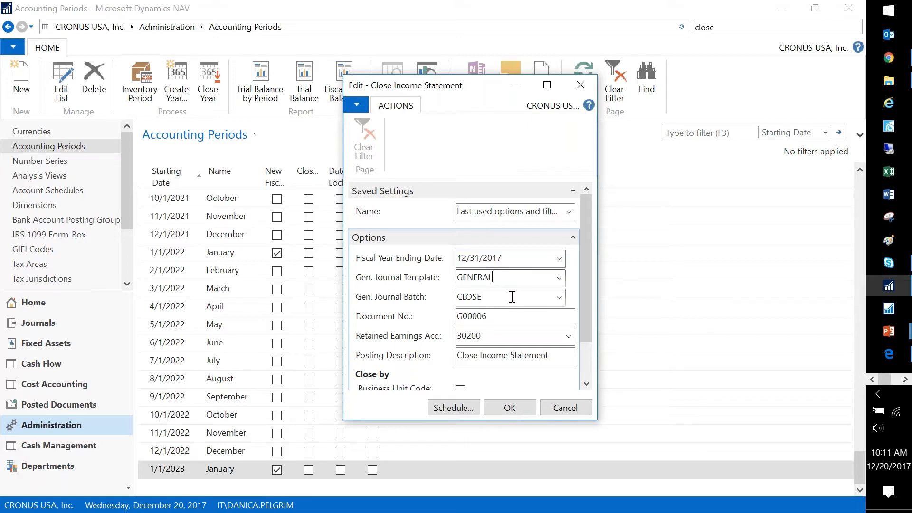
pyautogui.click(504, 297)
pyautogui.click(559, 297)
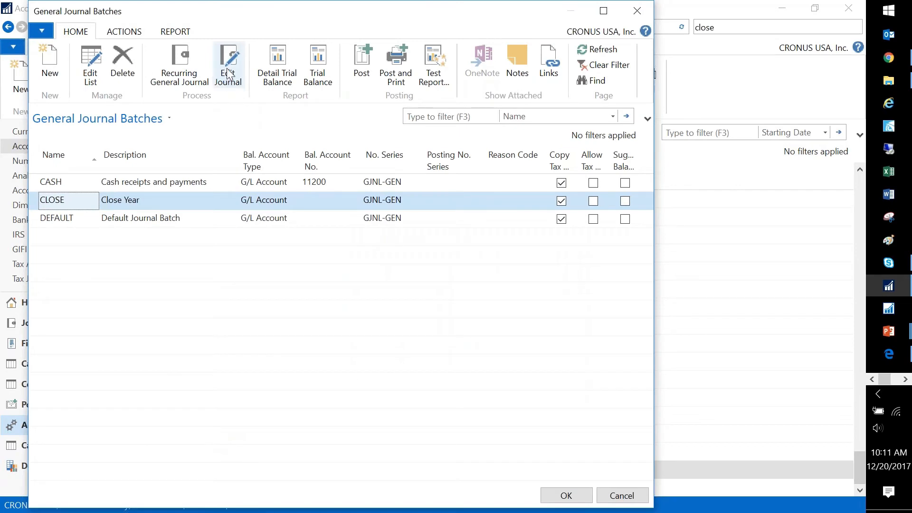
pyautogui.click(230, 72)
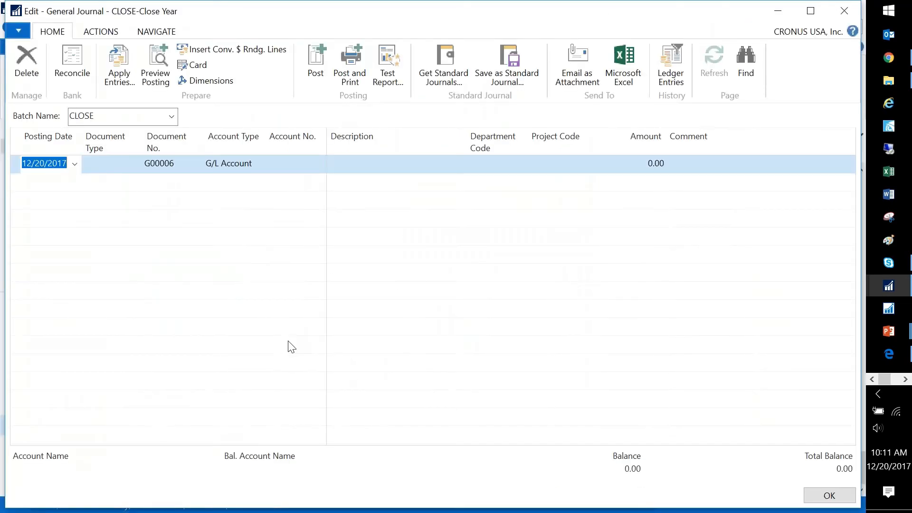
# Step: Close the CLOSE journal and batch list, and review the dimensions selected for closing in the Close Income Statement options
pyautogui.press('Escape')
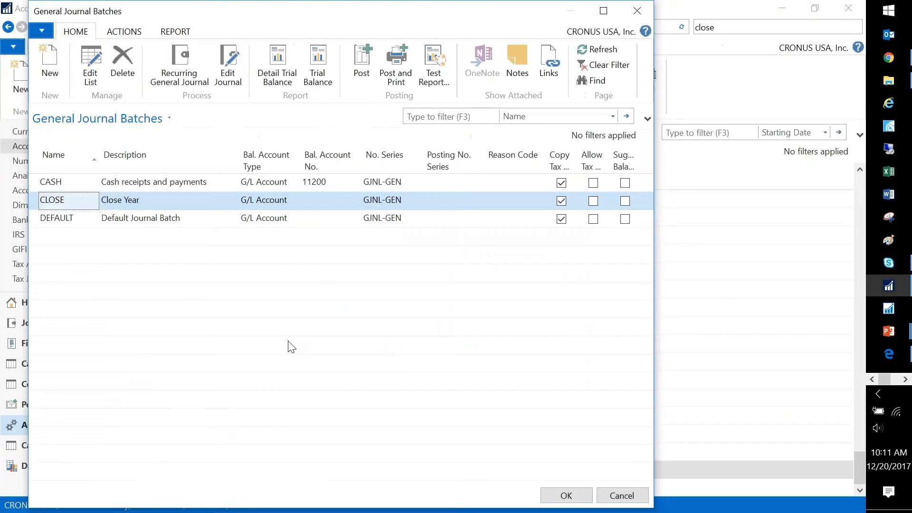
pyautogui.press('Escape')
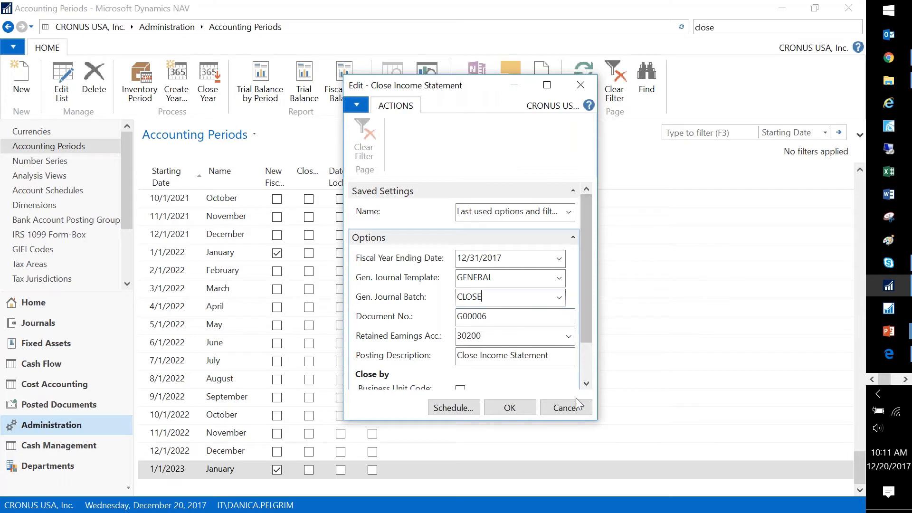
pyautogui.moveTo(541, 421); pyautogui.dragTo(543, 476)
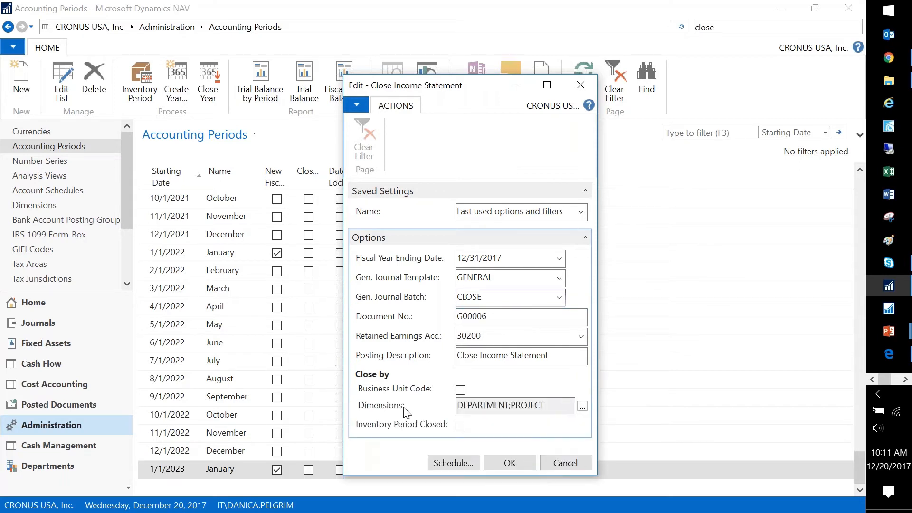
pyautogui.click(582, 407)
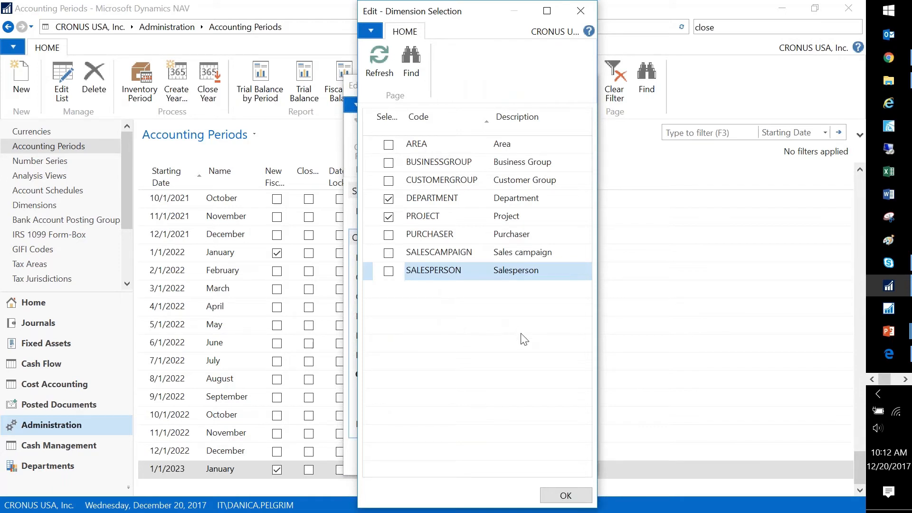
pyautogui.click(564, 495)
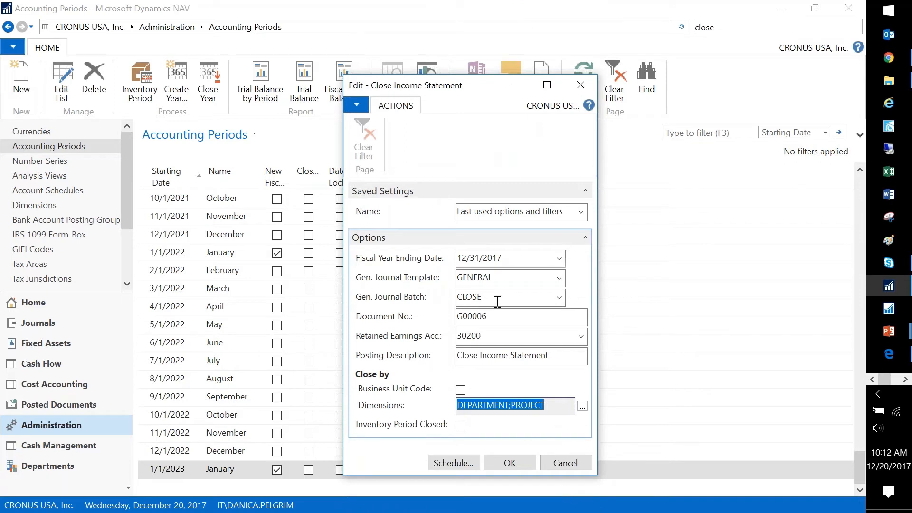
# Step: Run Close Income Statement for the year ending 12/31/2017 into the CLOSE batch, with retained earnings account 30200
pyautogui.click(494, 334)
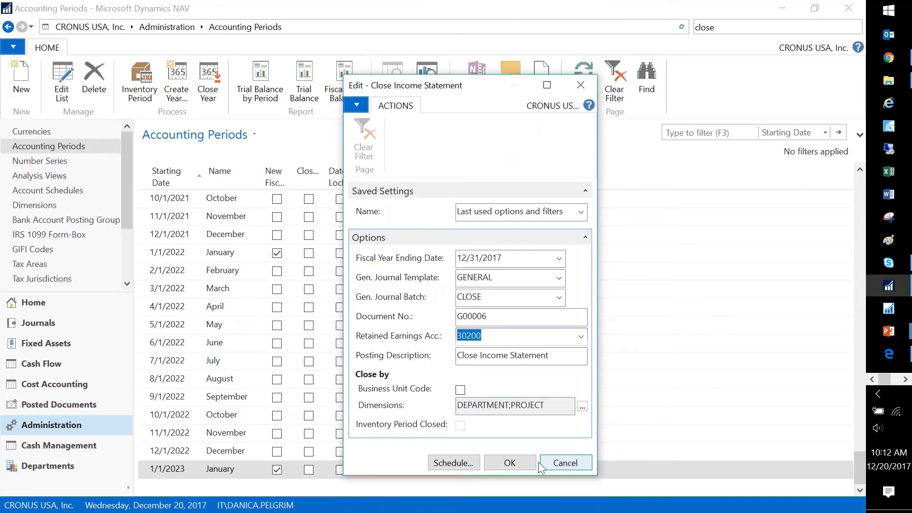
pyautogui.click(507, 463)
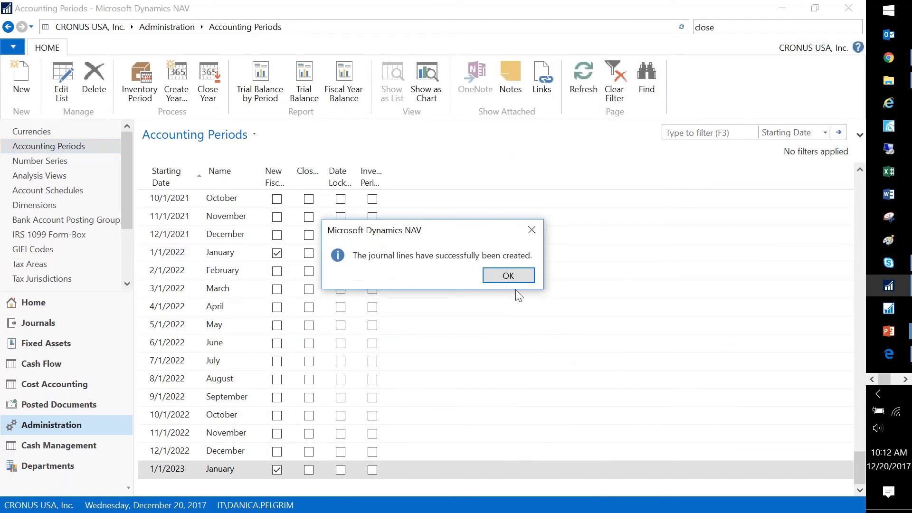
pyautogui.click(513, 284)
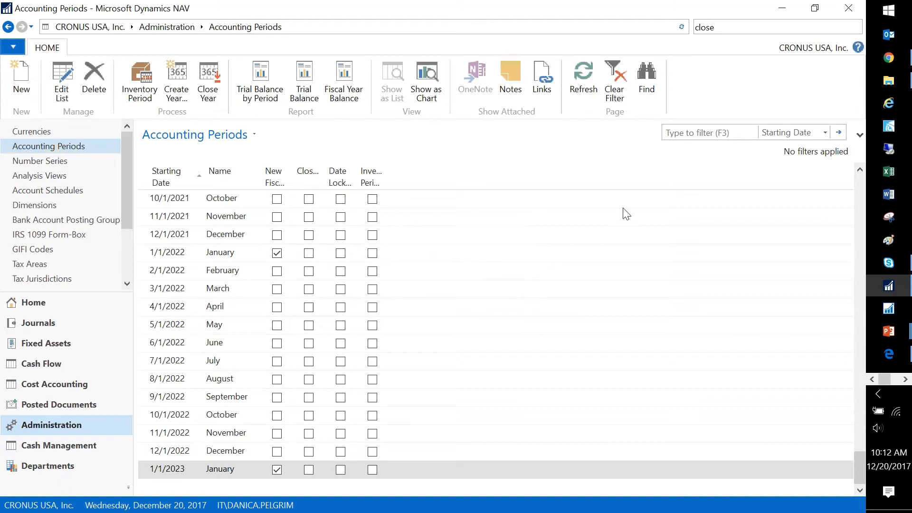
# Step: Search for "general jou", open the CLOSE general journal, and examine the closing lines down to the retained earnings line
pyautogui.click(722, 28)
pyautogui.write('general jou')
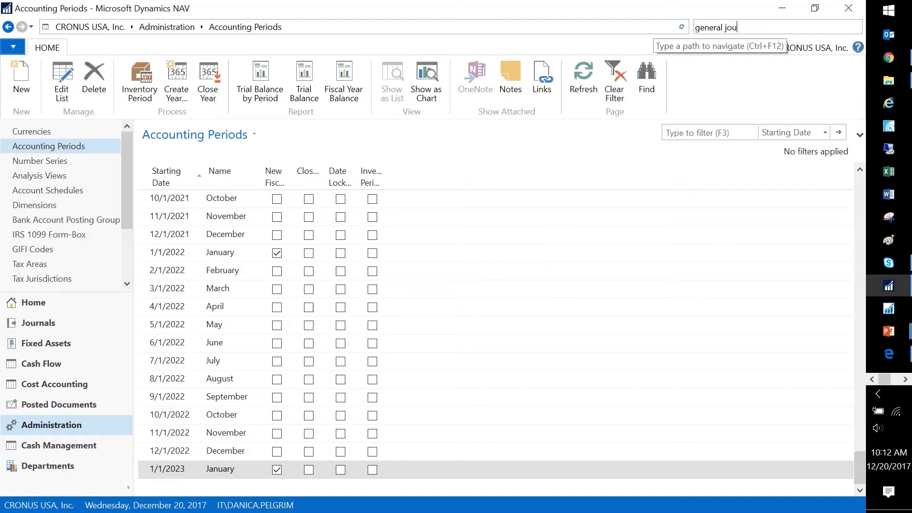
pyautogui.click(663, 86)
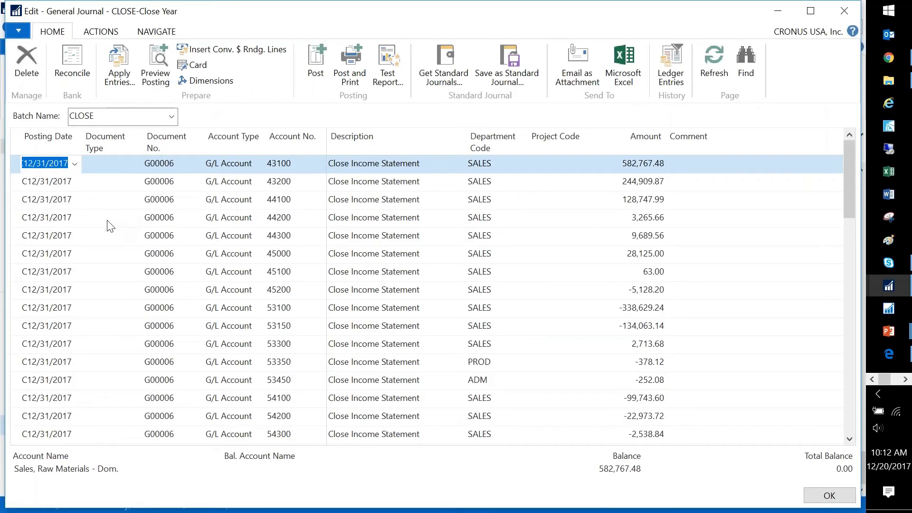
pyautogui.click(109, 223)
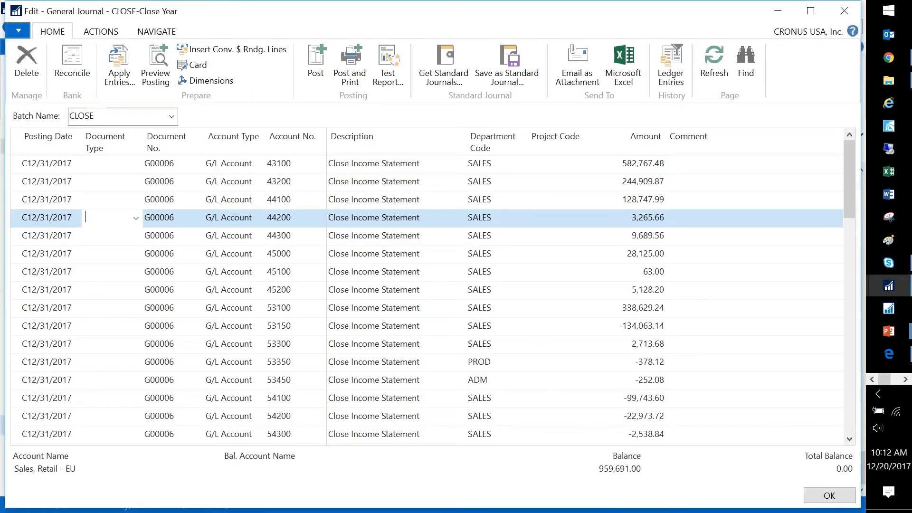
pyautogui.hotkey('ctrl', 'End')
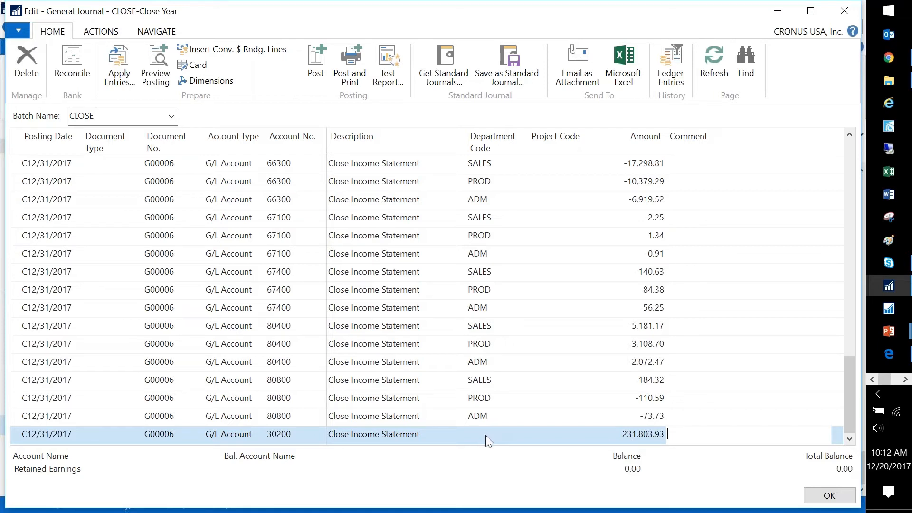
pyautogui.click(282, 433)
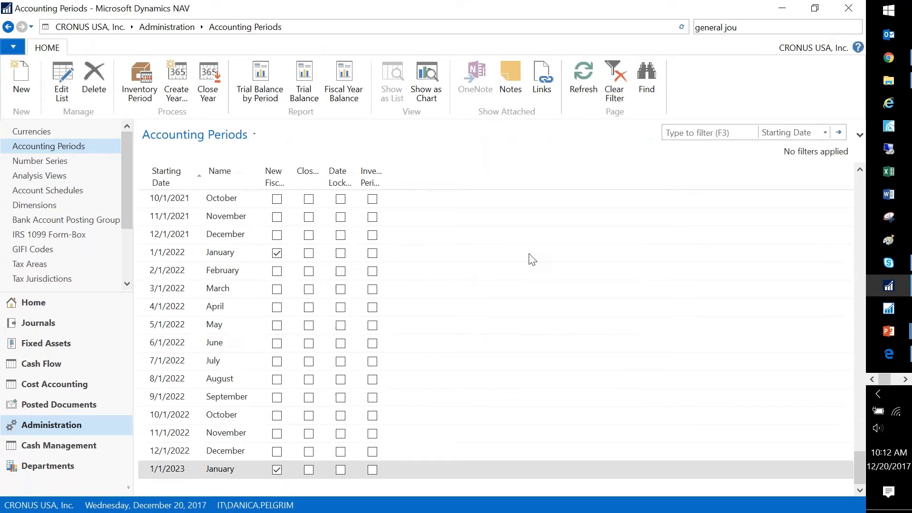
# Step: Search for "general led", open General Ledger Setup, check the Allow Posting From and Allow Posting To dates, and close it
pyautogui.click(734, 26)
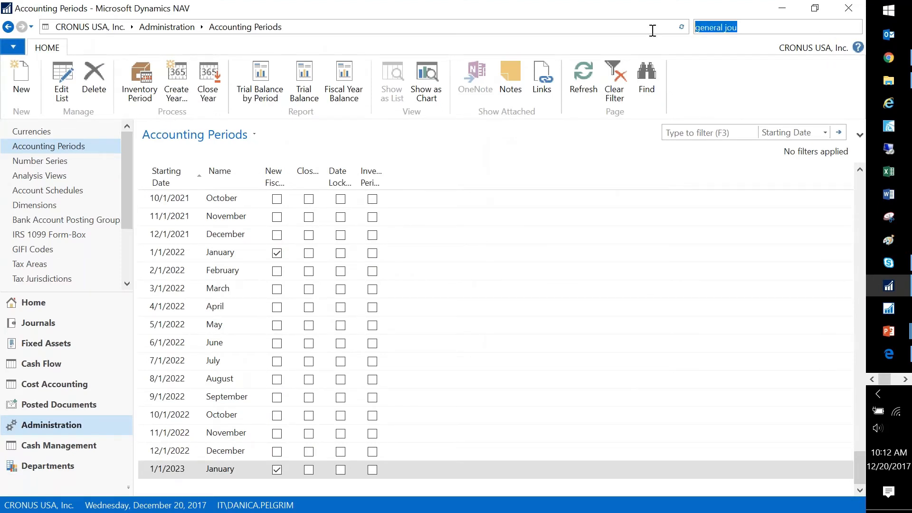
pyautogui.write('general')
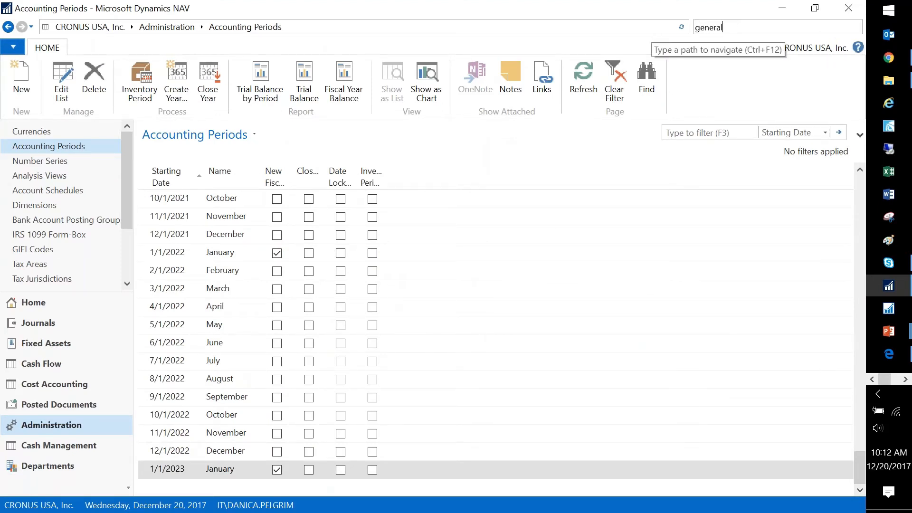
pyautogui.write(' led')
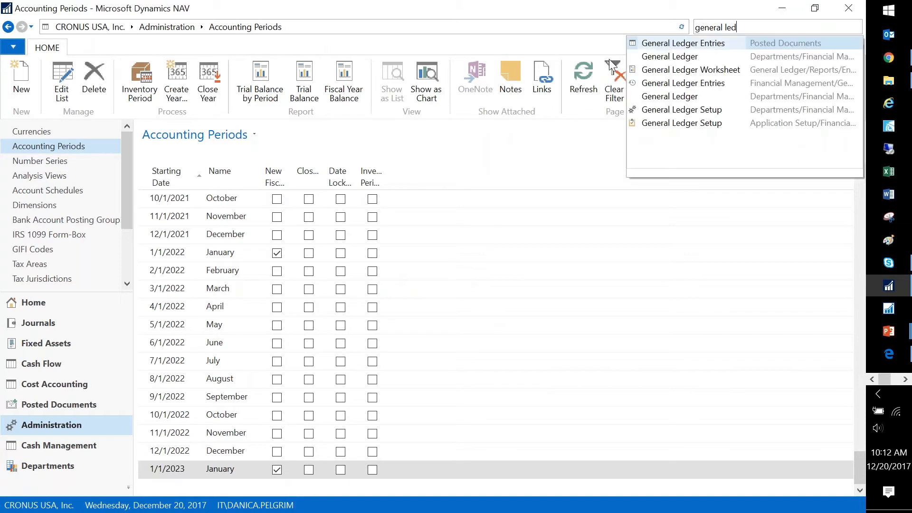
pyautogui.click(648, 111)
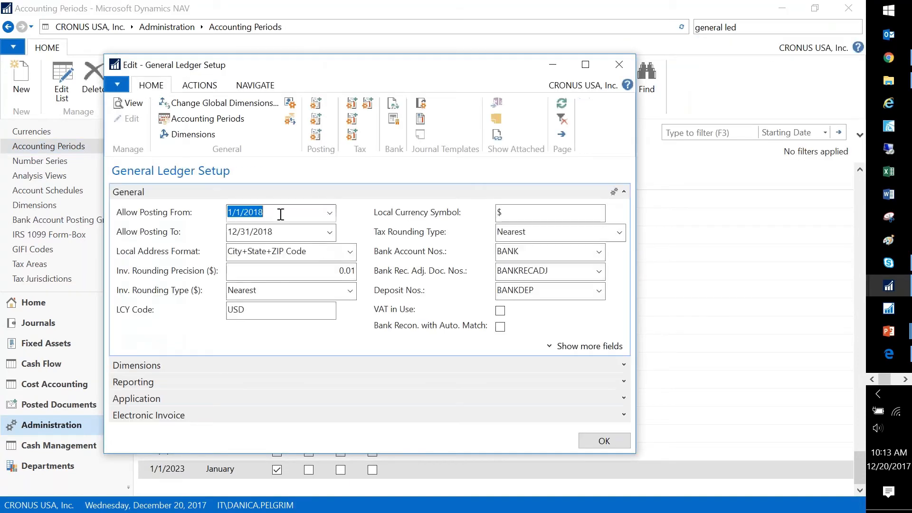
pyautogui.click(271, 213)
pyautogui.moveTo(286, 233); pyautogui.dragTo(258, 232)
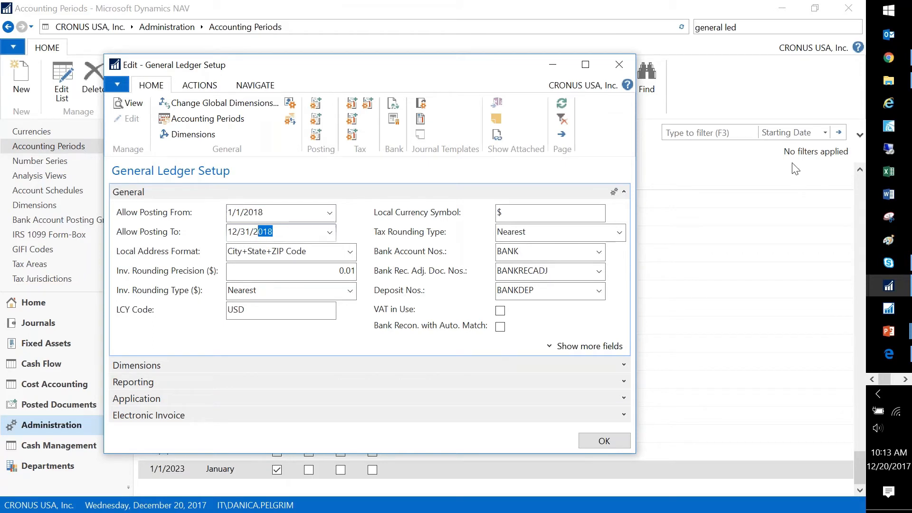
pyautogui.press('Escape')
# Step: Search for "user set", open User Setup, and check the allowed posting dates defined per user
pyautogui.moveTo(750, 31); pyautogui.dragTo(691, 27)
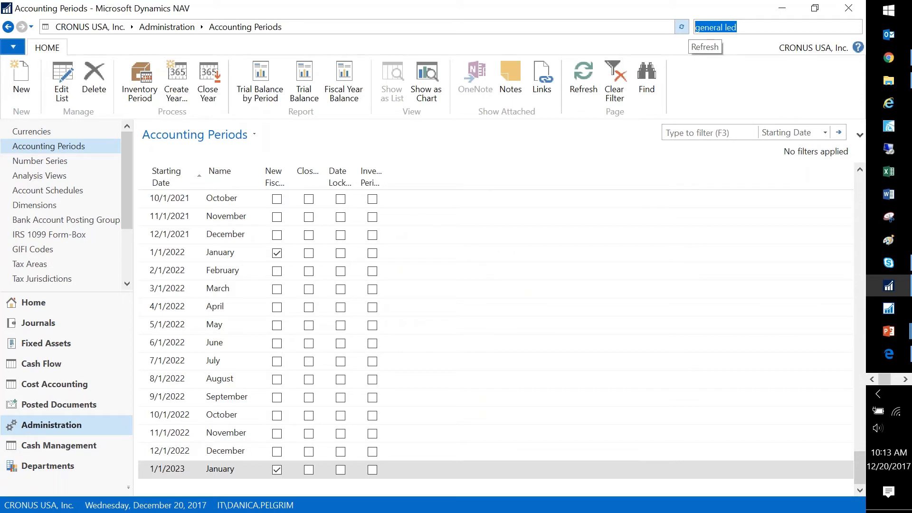
pyautogui.write('user')
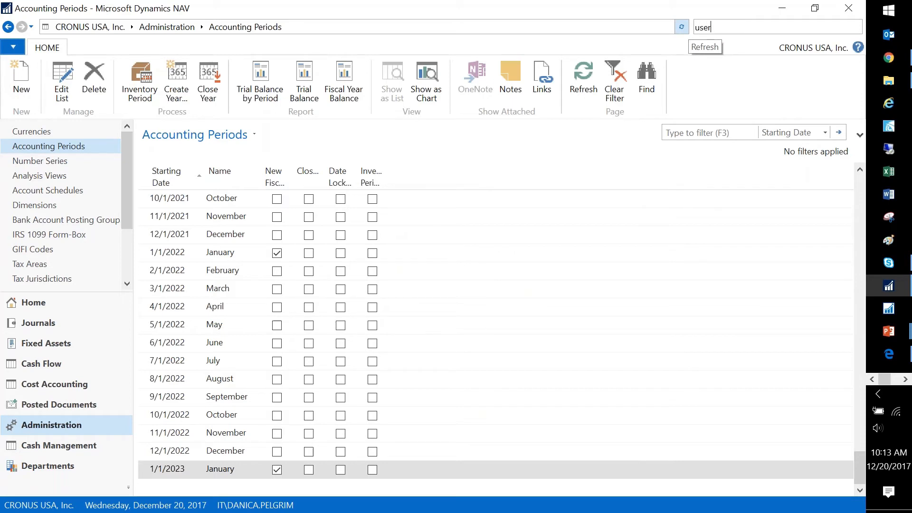
pyautogui.write(' set')
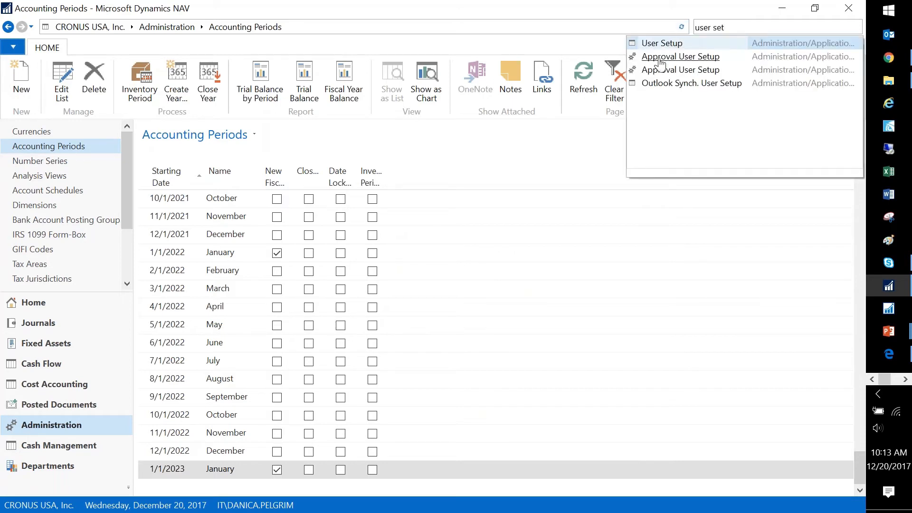
pyautogui.click(650, 45)
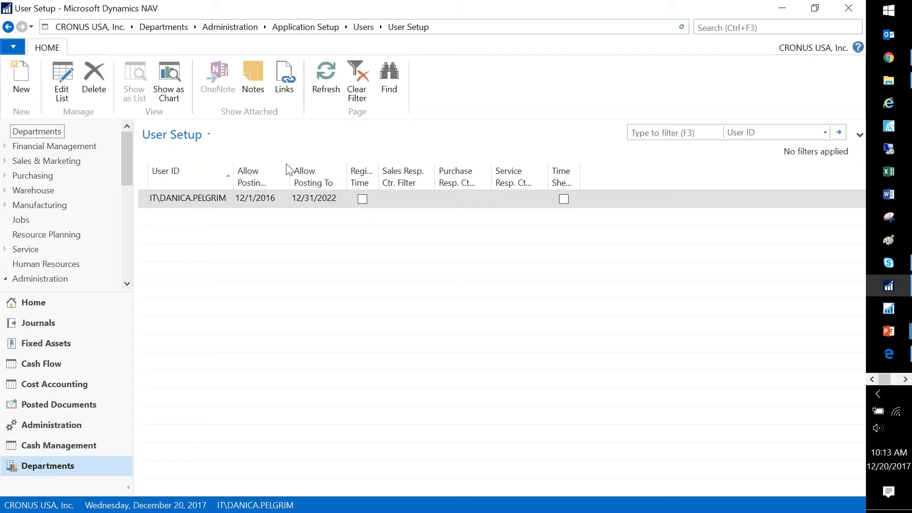
pyautogui.moveTo(290, 171); pyautogui.dragTo(301, 172)
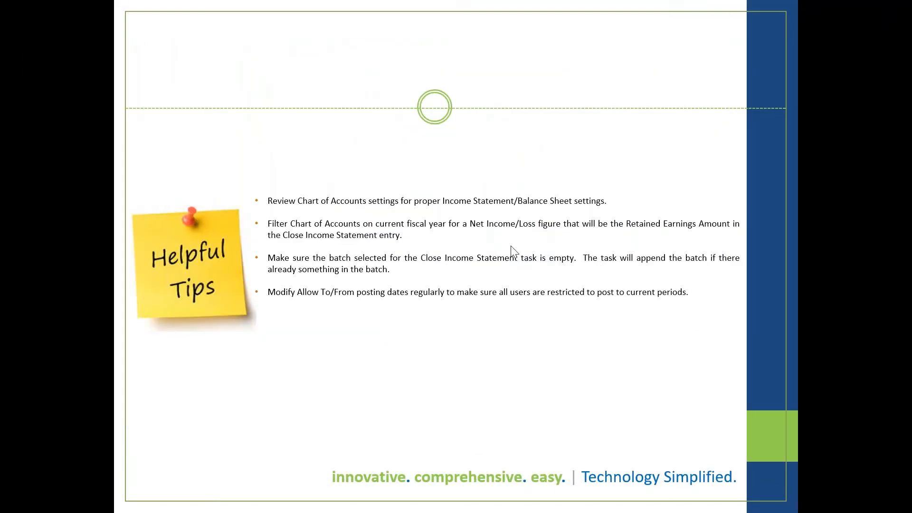
pyautogui.click(511, 246)
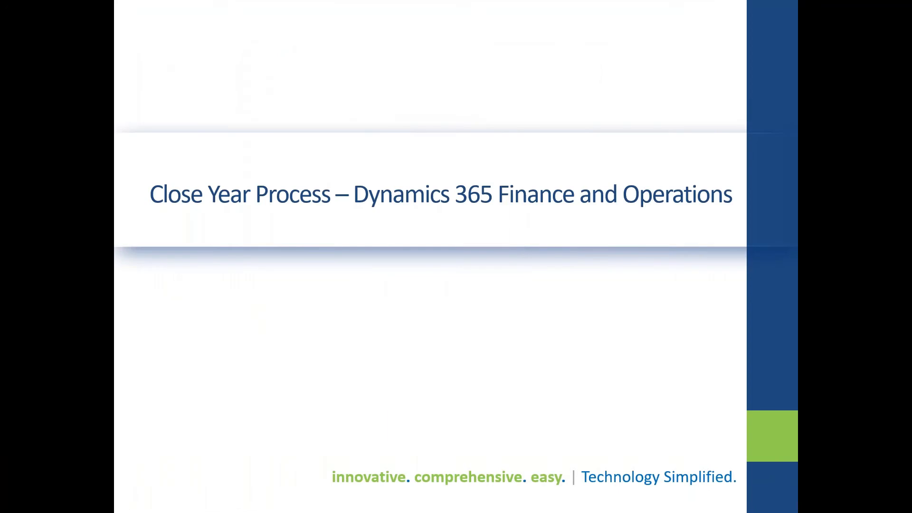
pyautogui.press('Right')
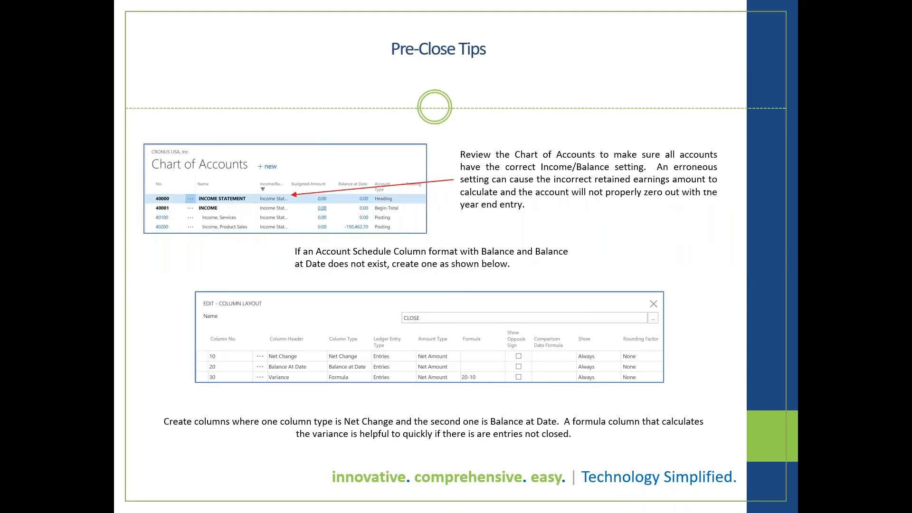
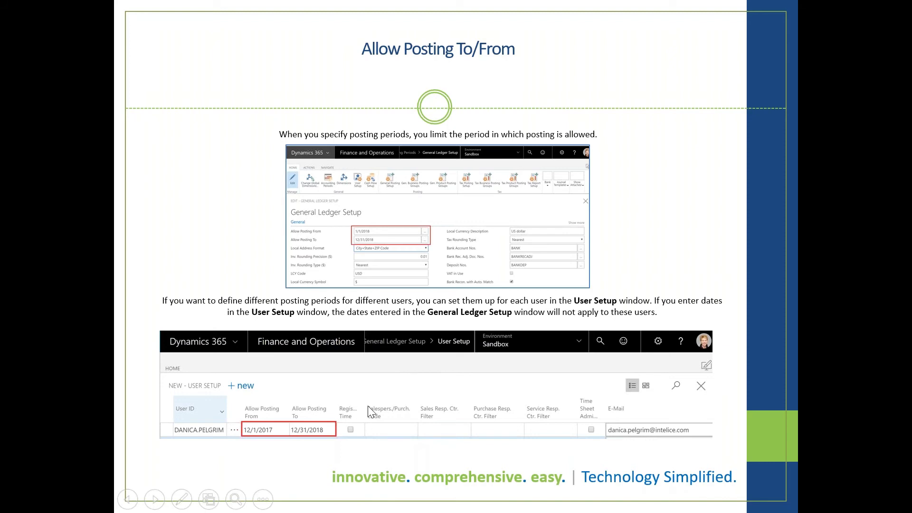
pyautogui.click(367, 406)
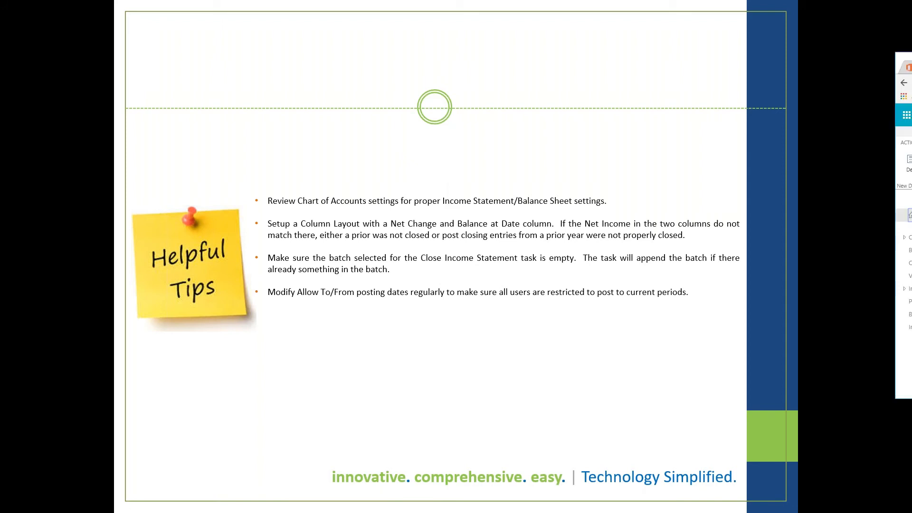
# Step: Switch to Dynamics 365 Finance and Operations in the browser and open the Chart of Accounts
pyautogui.moveTo(911, 97); pyautogui.dragTo(500, 17)
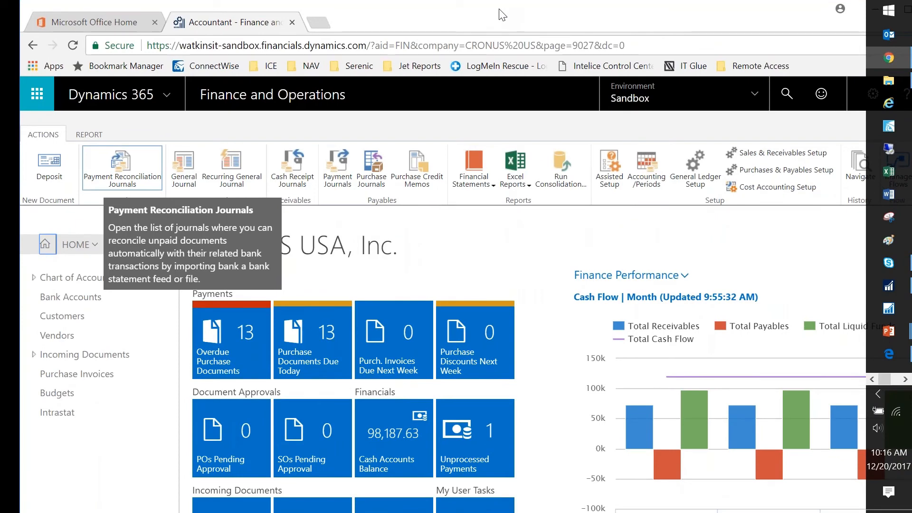
pyautogui.click(78, 281)
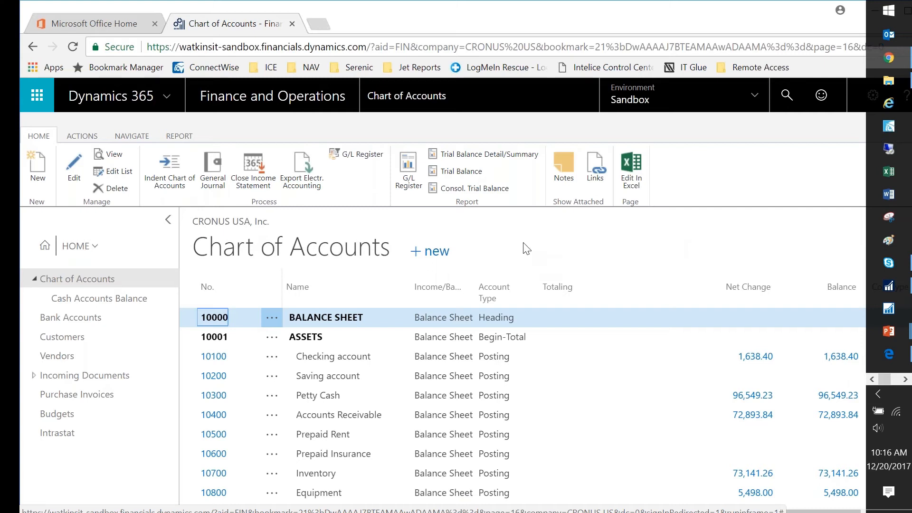
pyautogui.click(404, 291)
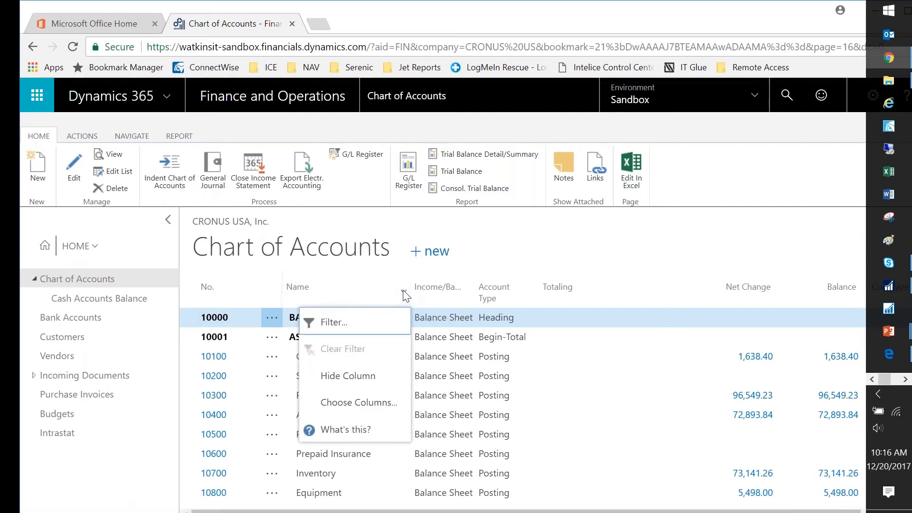
pyautogui.click(348, 321)
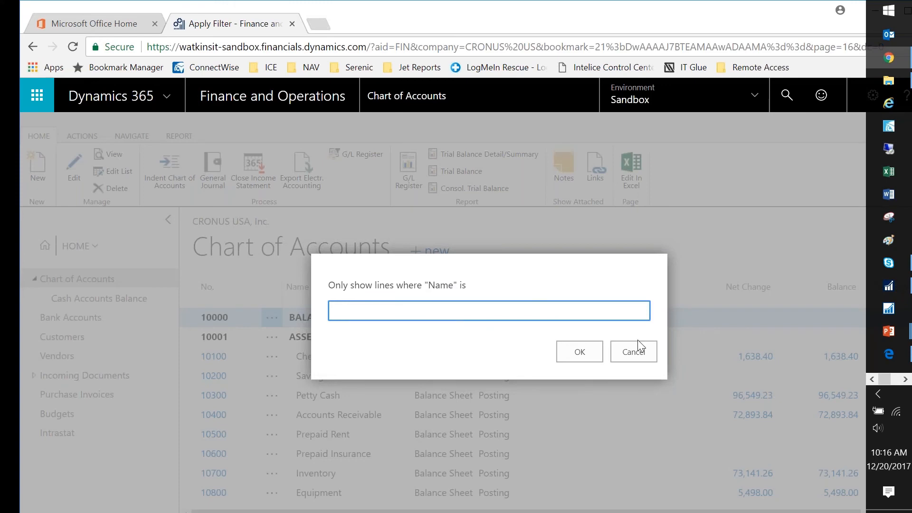
pyautogui.click(639, 361)
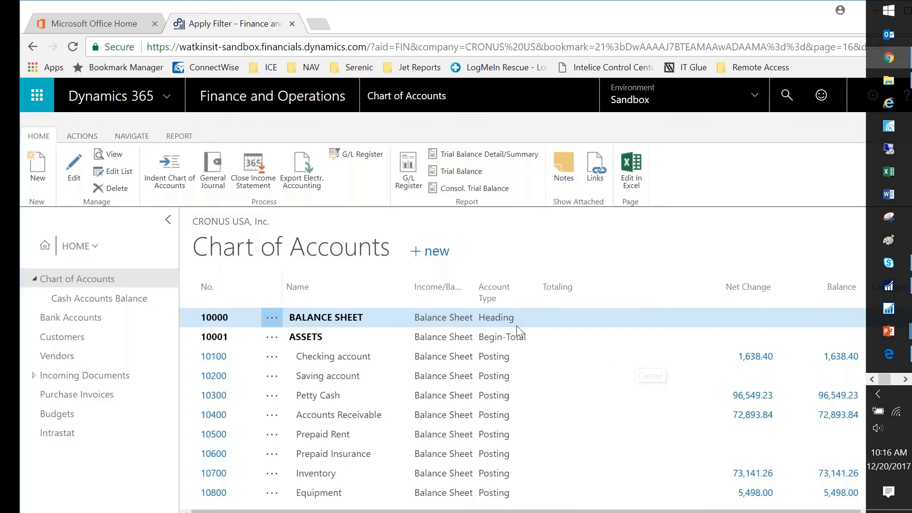
# Step: Filter the Chart of Accounts to lines where Income/Balance is Income Statement and look through the listed accounts
pyautogui.click(468, 291)
pyautogui.click(405, 325)
pyautogui.click(643, 312)
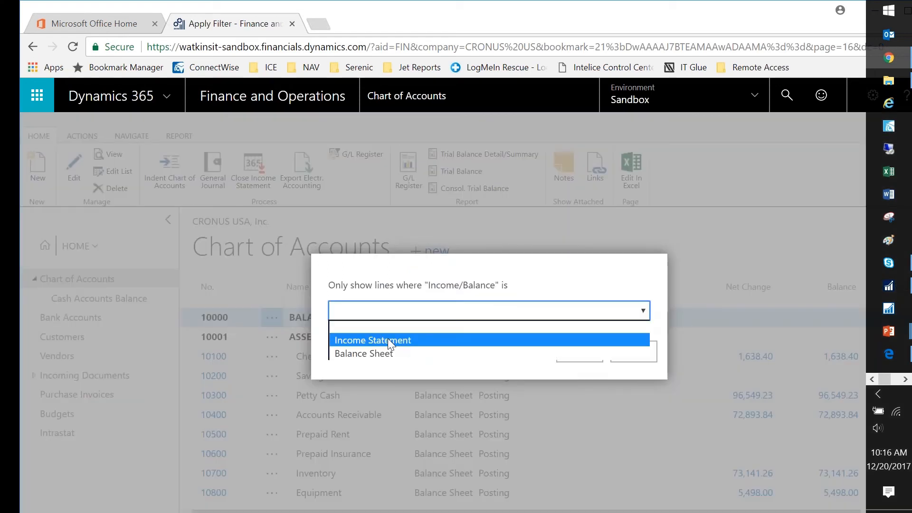
pyautogui.click(364, 340)
pyautogui.click(580, 356)
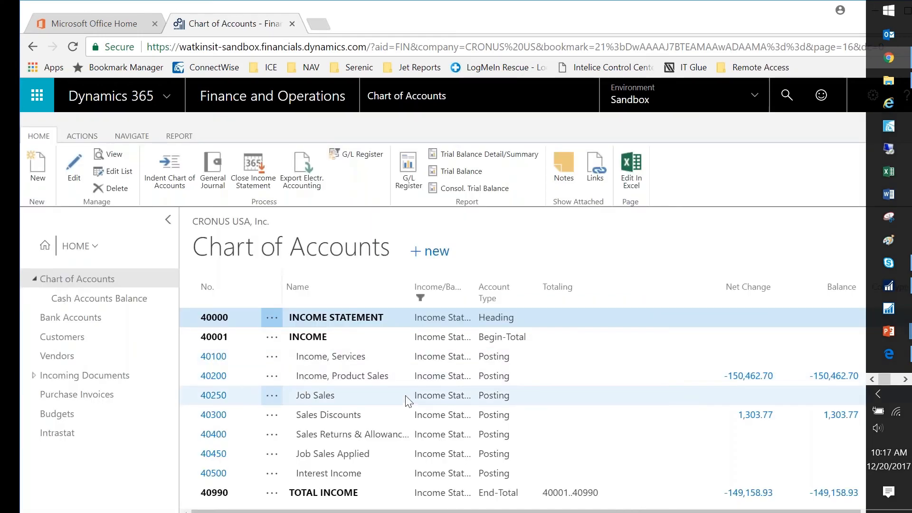
pyautogui.scroll(-2, 408, 401)
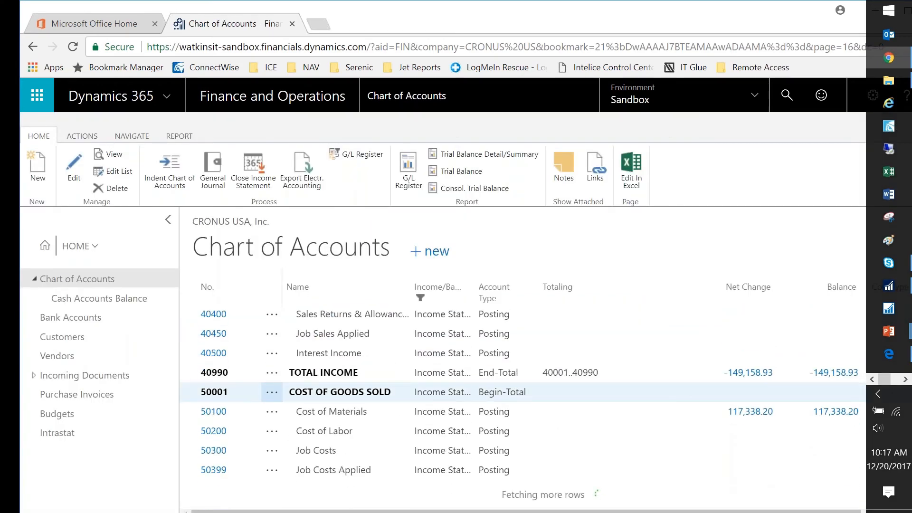
# Step: Finish reviewing the income statement accounts and open the Account Schedule report from the Chart of Accounts
pyautogui.scroll(-2, 407, 417)
pyautogui.scroll(5, 407, 413)
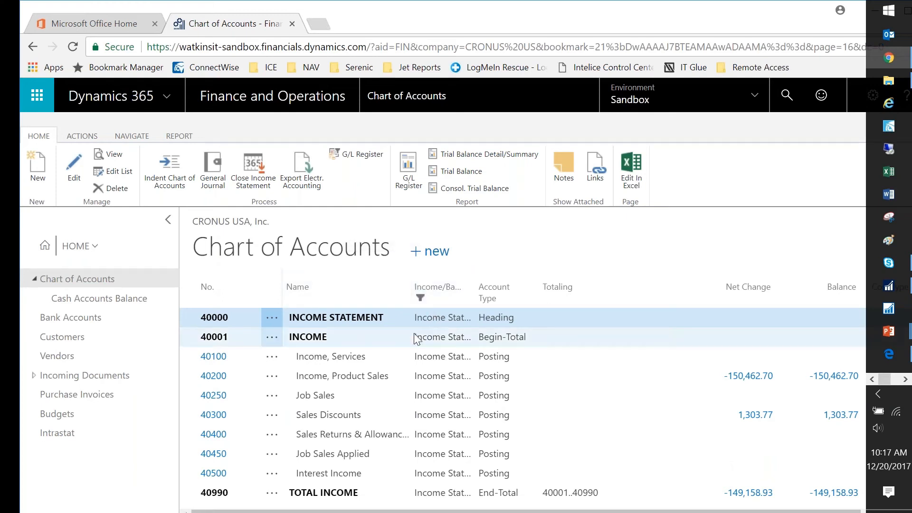
pyautogui.click(179, 136)
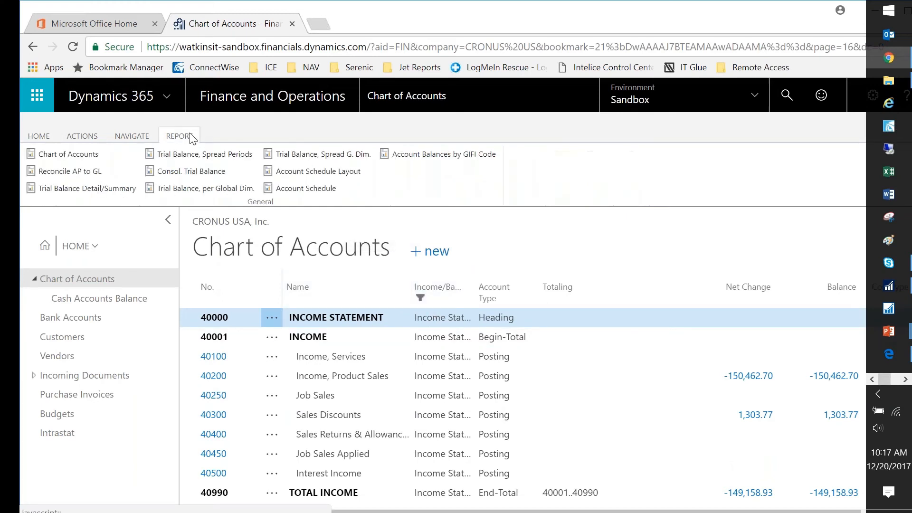
pyautogui.click(317, 191)
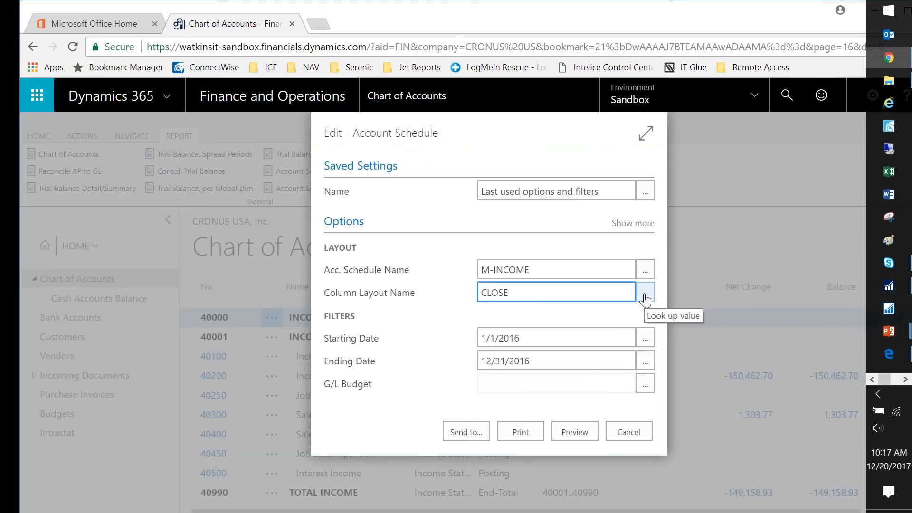
# Step: Open the CLOSE column layout's setup from the report options, check its columns and column types, and return to the Account Schedule options
pyautogui.click(644, 292)
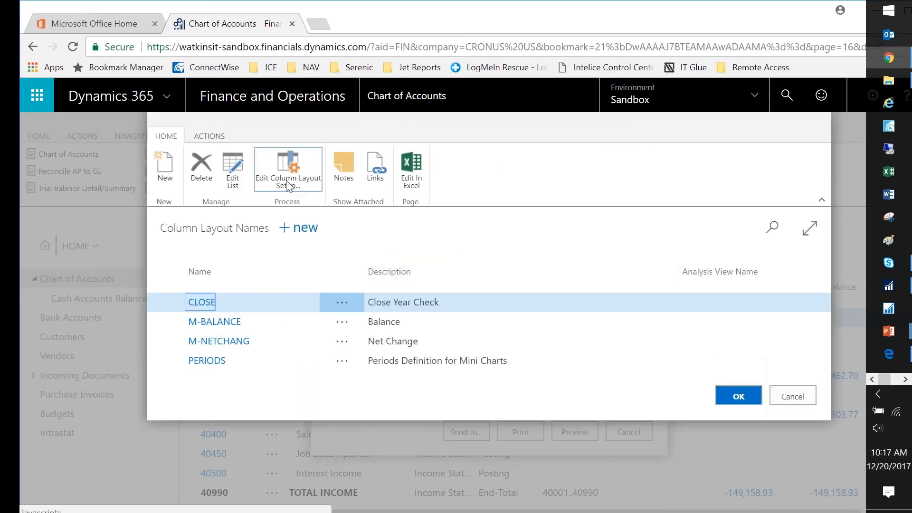
pyautogui.click(286, 184)
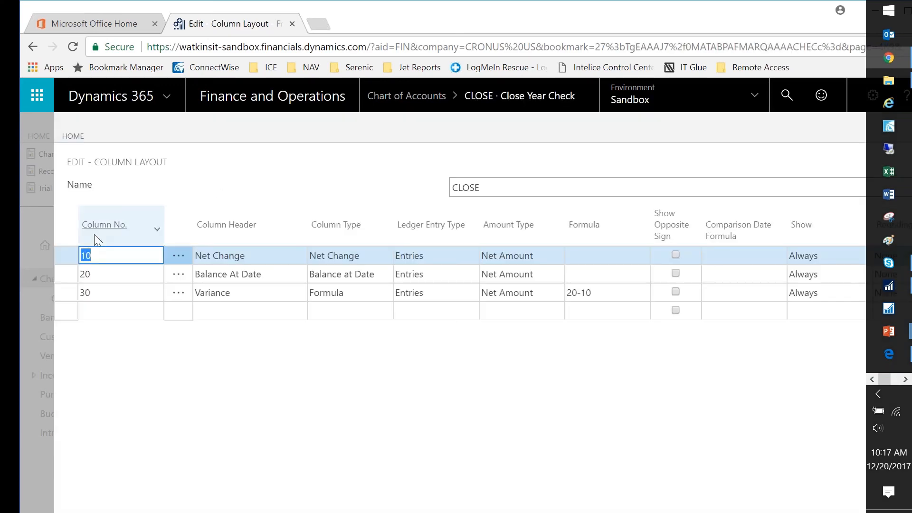
pyautogui.moveTo(61, 250); pyautogui.dragTo(61, 290)
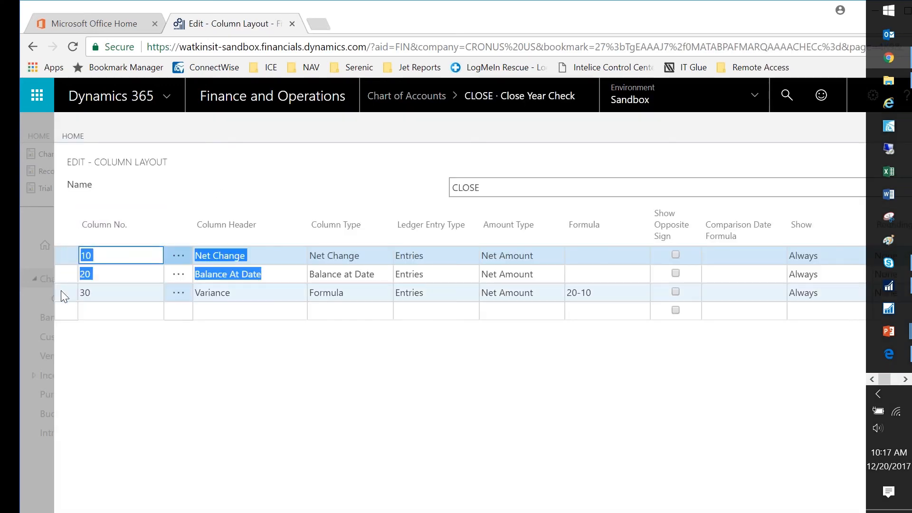
pyautogui.click(364, 258)
pyautogui.click(378, 264)
pyautogui.click(386, 274)
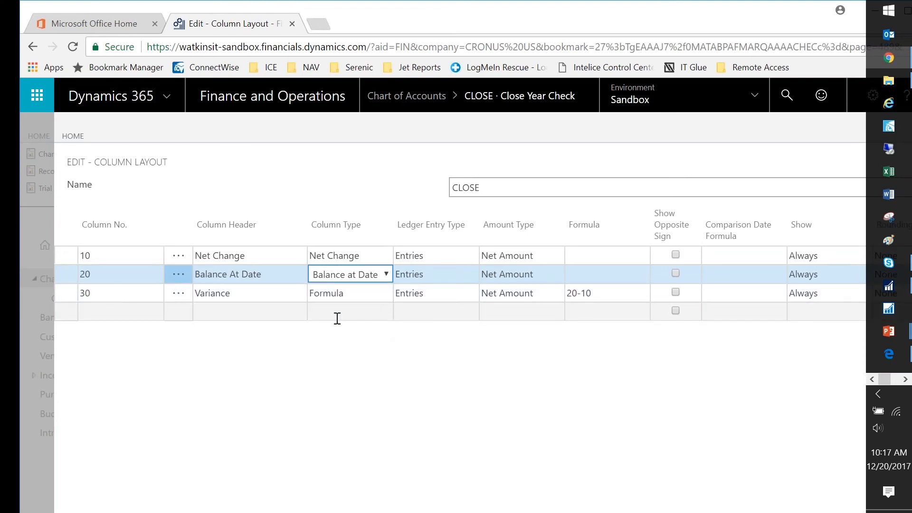
pyautogui.press('Tab')
pyautogui.press('Escape')
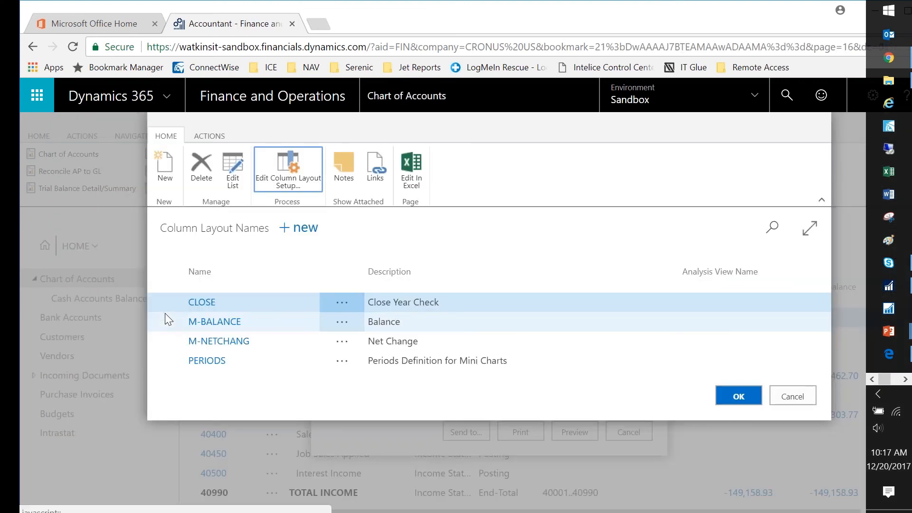
pyautogui.press('Escape')
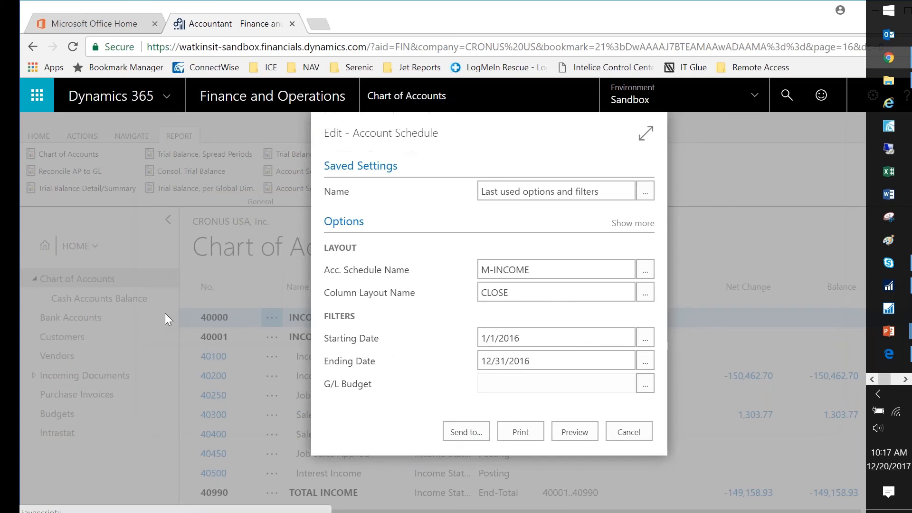
# Step: Set the Account Schedule dates to 1/1/2017 through 12/31/2017, preview the M-INCOME report with the CLOSE layout, and close the preview
pyautogui.click(530, 340)
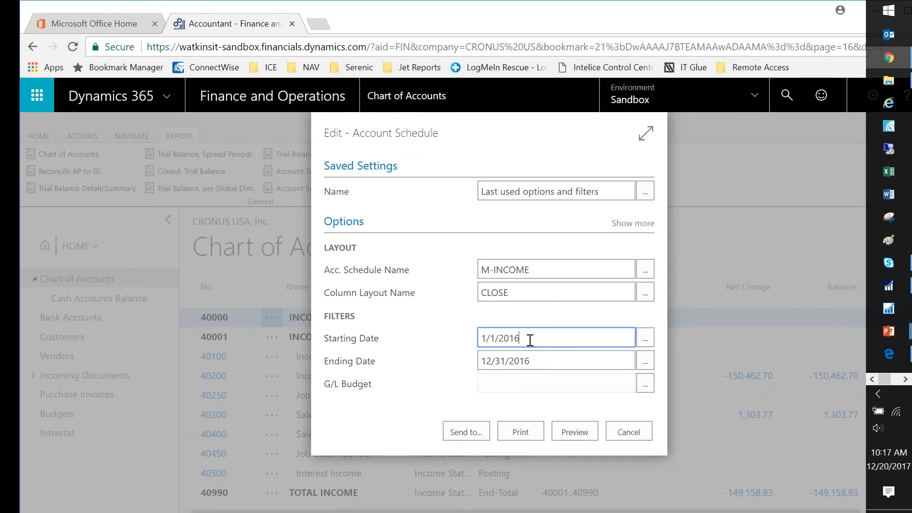
pyautogui.click(539, 364)
pyautogui.press('BackSpace')
pyautogui.write('7')
pyautogui.press('Tab')
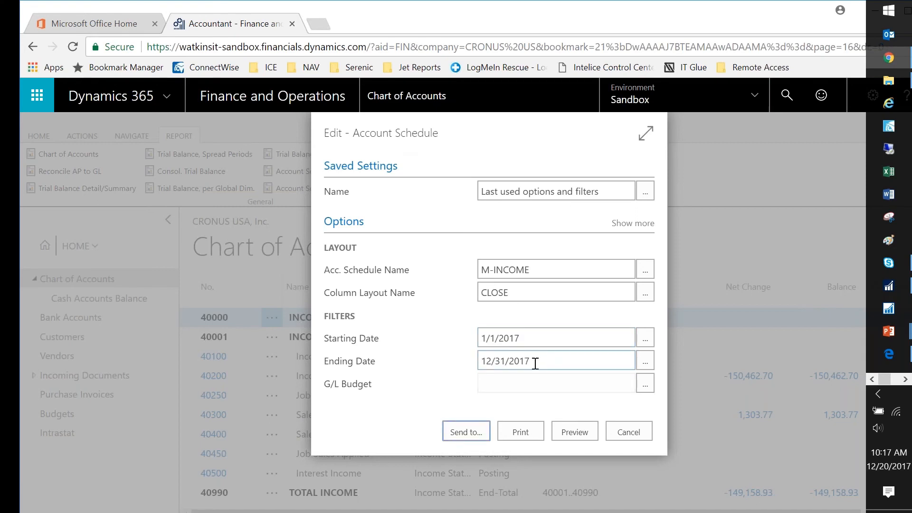
pyautogui.click(575, 431)
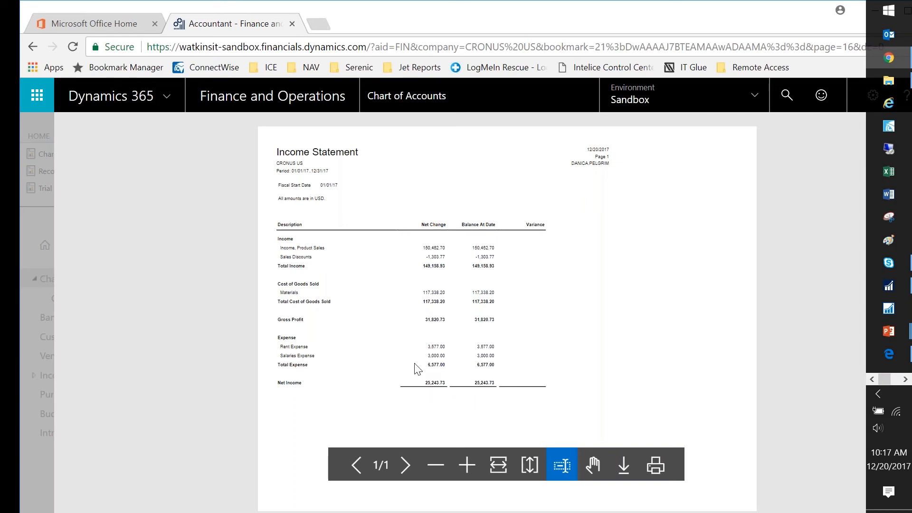
pyautogui.press('Escape')
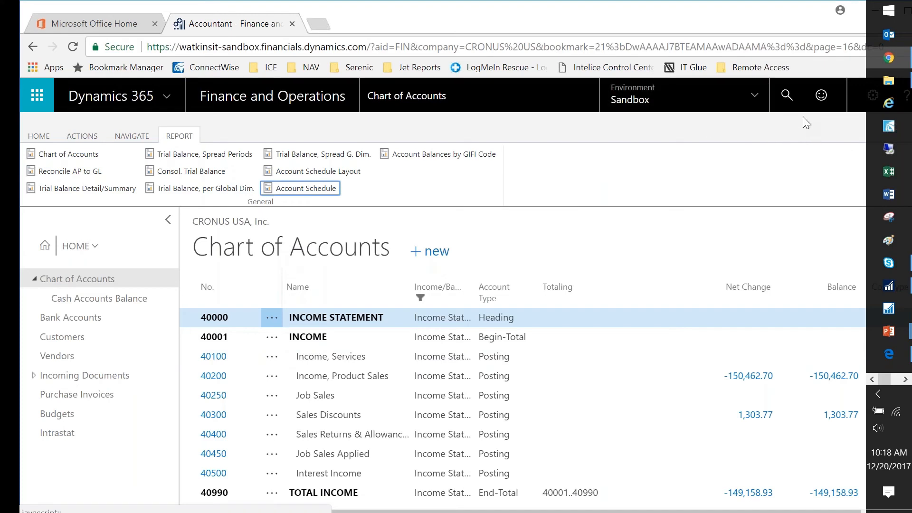
# Step: Search for "accounting per", open Accounting Periods, and close the fiscal year from 01/01/17 to 12/31/17
pyautogui.click(786, 96)
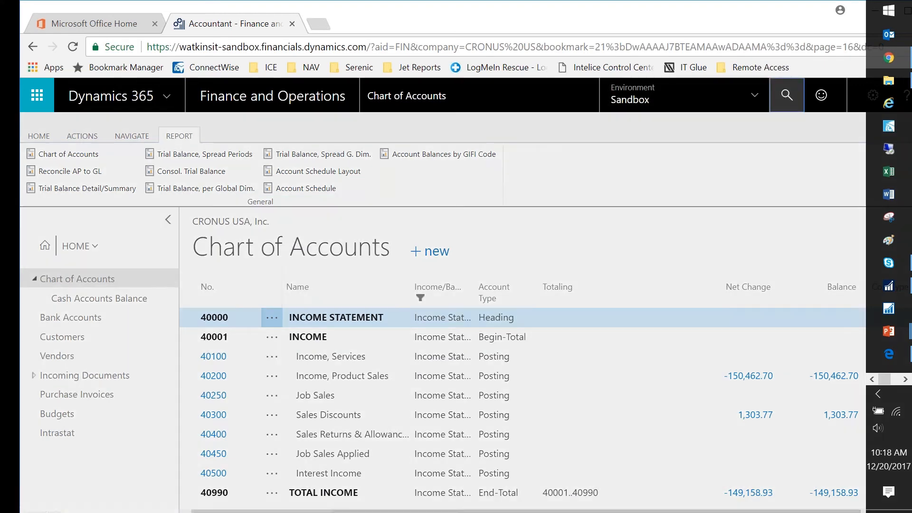
pyautogui.write('accounting per')
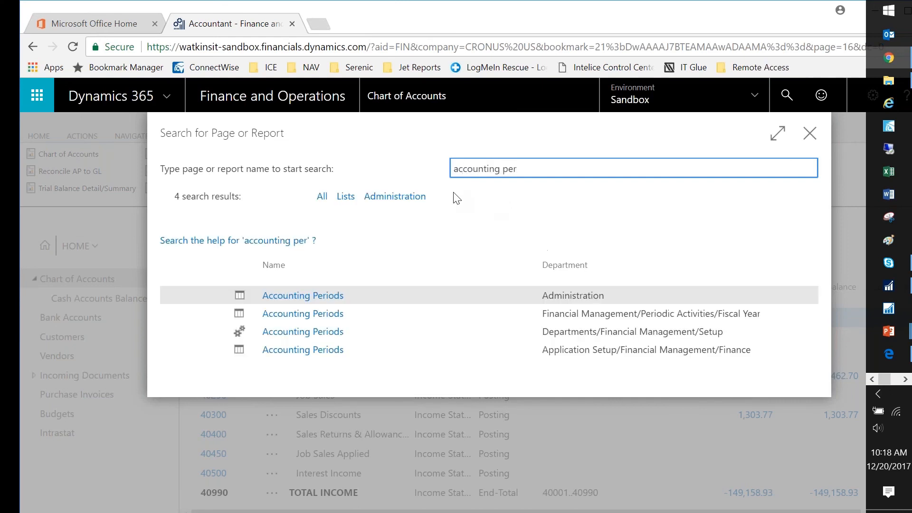
pyautogui.click(284, 298)
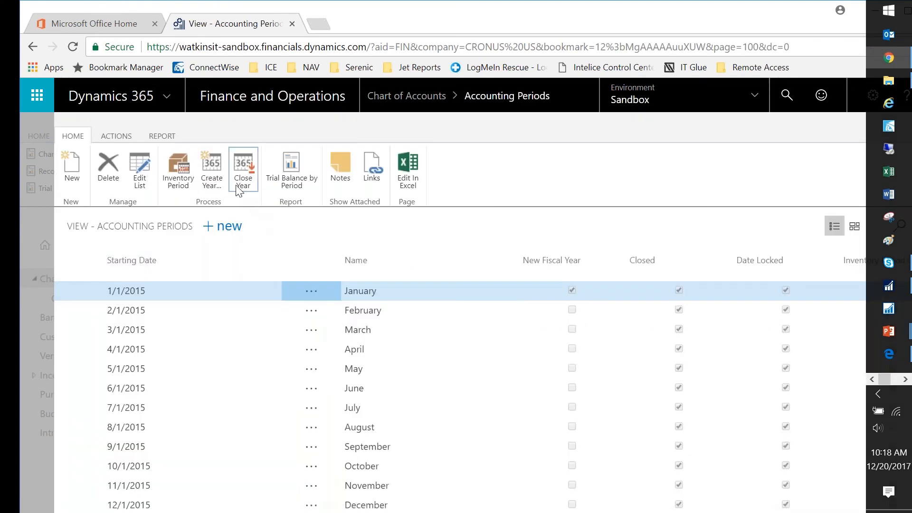
pyautogui.click(244, 179)
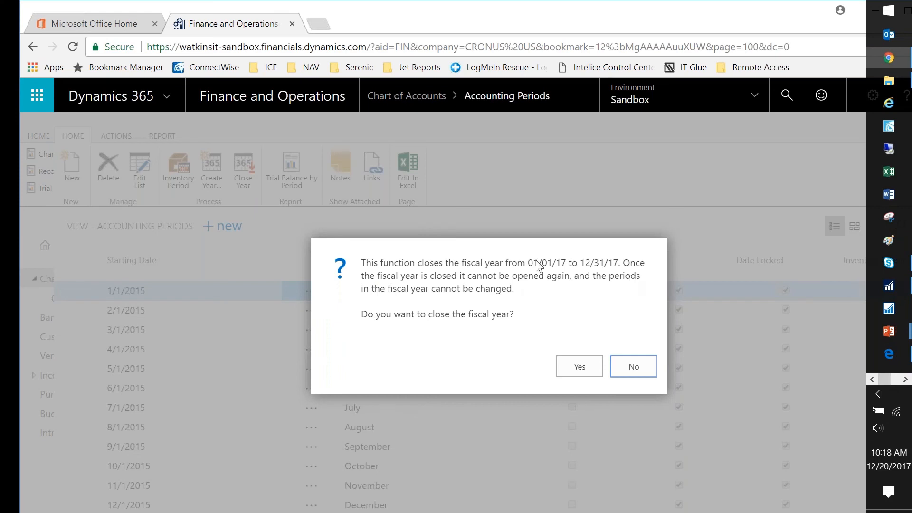
pyautogui.click(579, 380)
# Step: Filter the accounting periods to lines where Starting Date is >123116
pyautogui.scroll(-2, 528, 369)
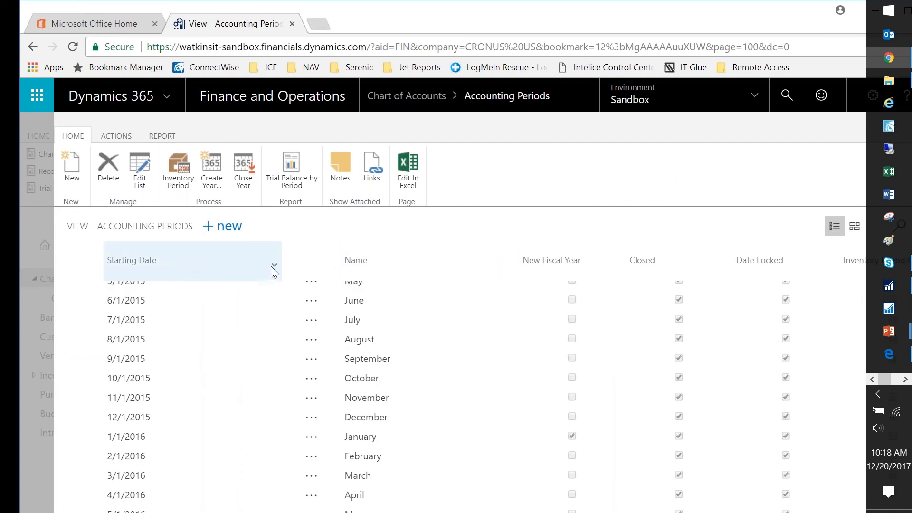
pyautogui.click(274, 266)
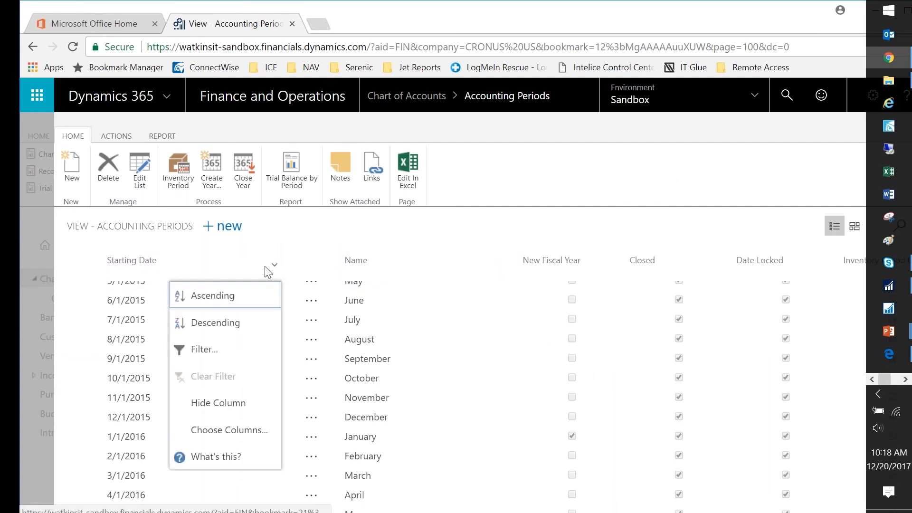
pyautogui.click(216, 350)
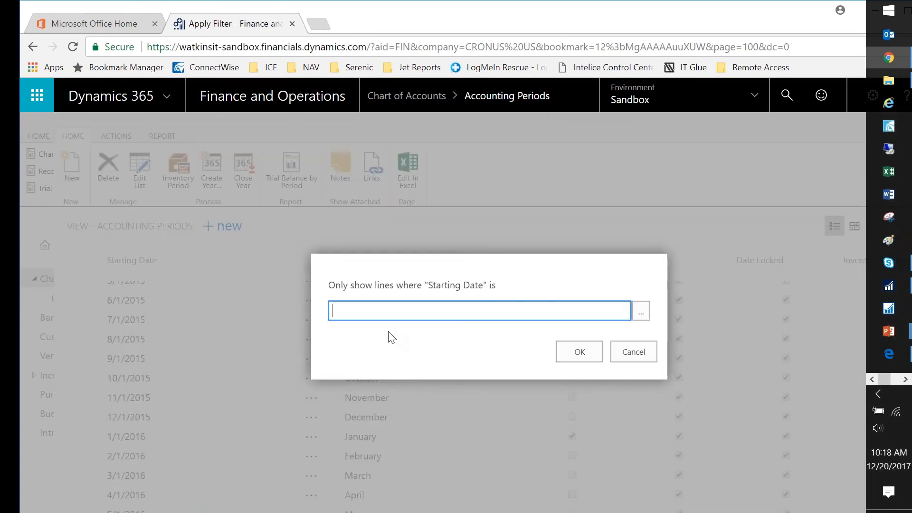
pyautogui.press('Tab')
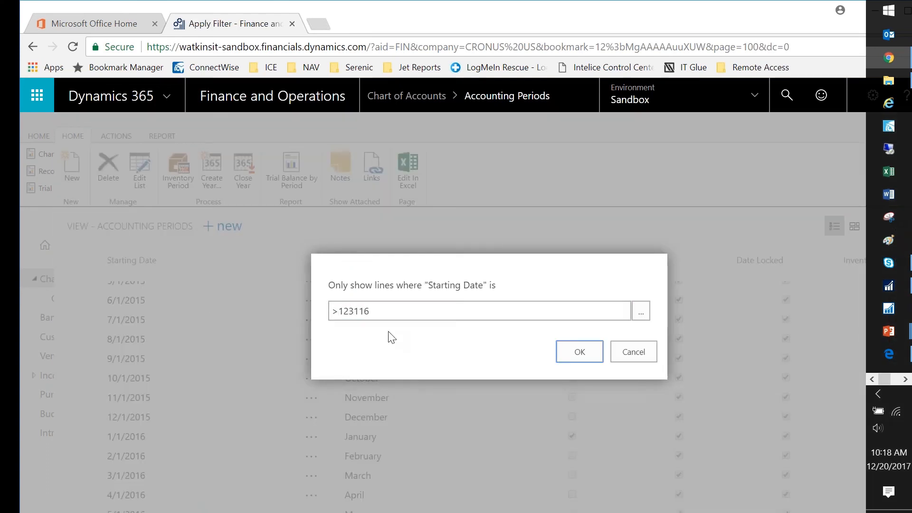
pyautogui.click(568, 356)
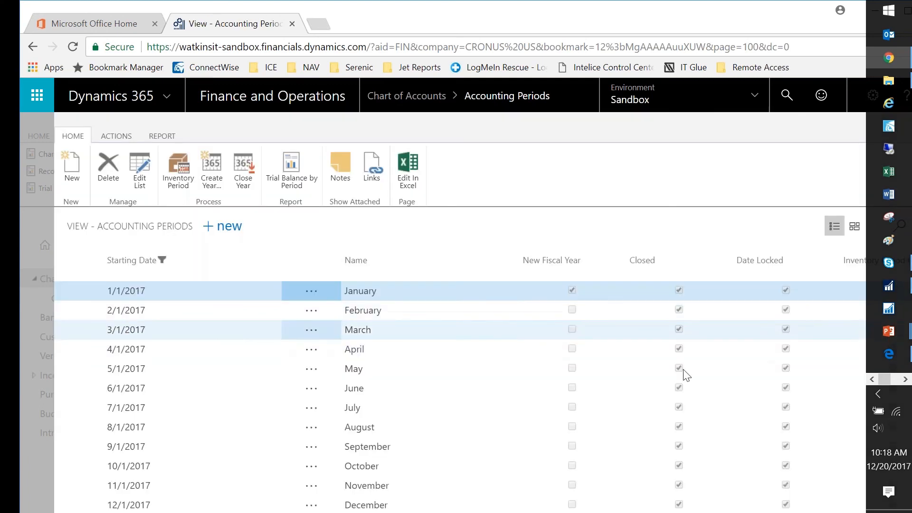
# Step: Create a fiscal year starting 1/1/2021 with 12 periods and a period length of 1M
pyautogui.click(211, 177)
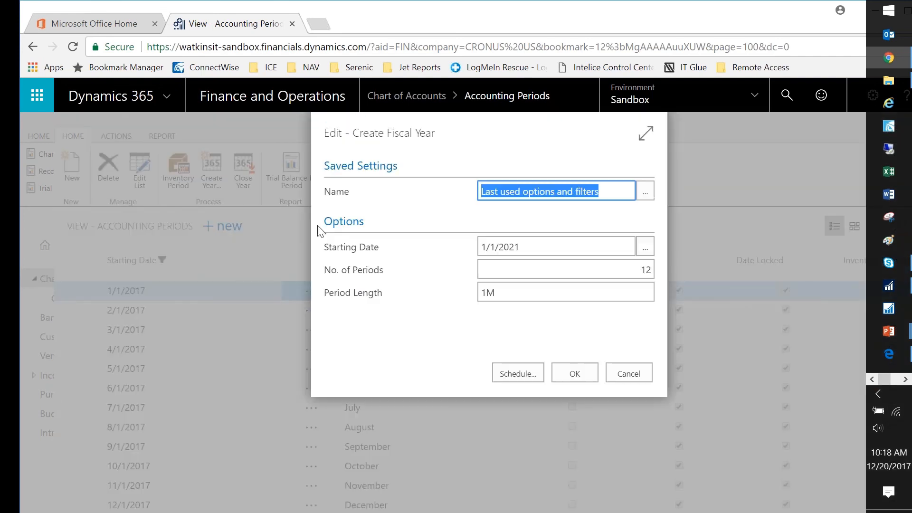
pyautogui.click(531, 246)
pyautogui.click(579, 373)
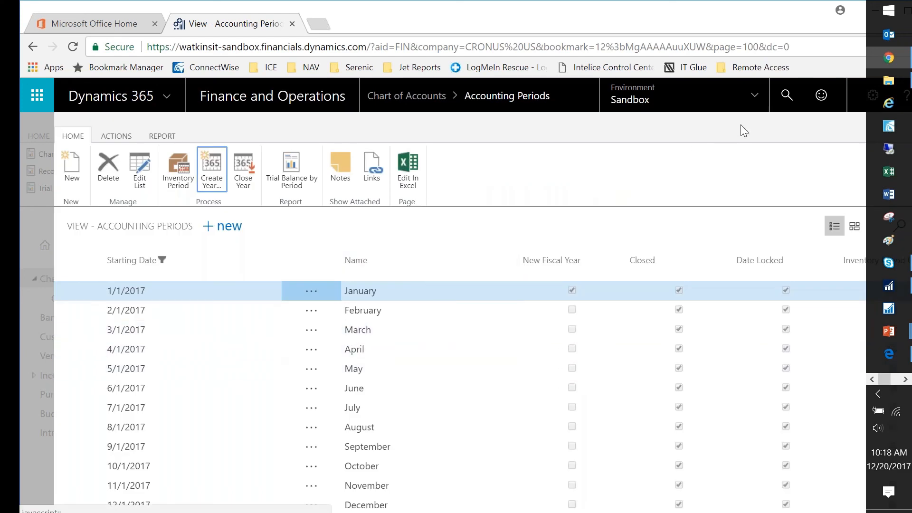
# Step: Search for "close income", open Close Income Statement, and check the Fiscal Year Ending Date
pyautogui.click(786, 95)
pyautogui.write('close income')
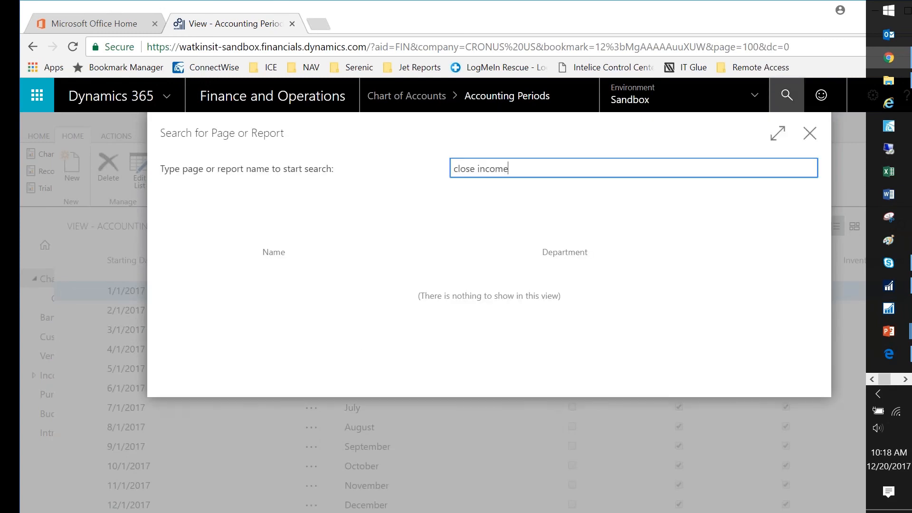
pyautogui.click(334, 297)
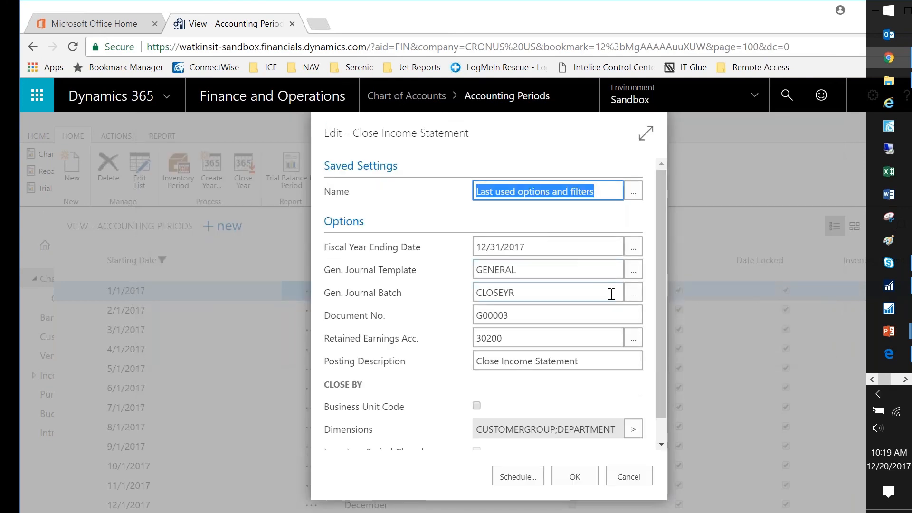
pyautogui.click(565, 246)
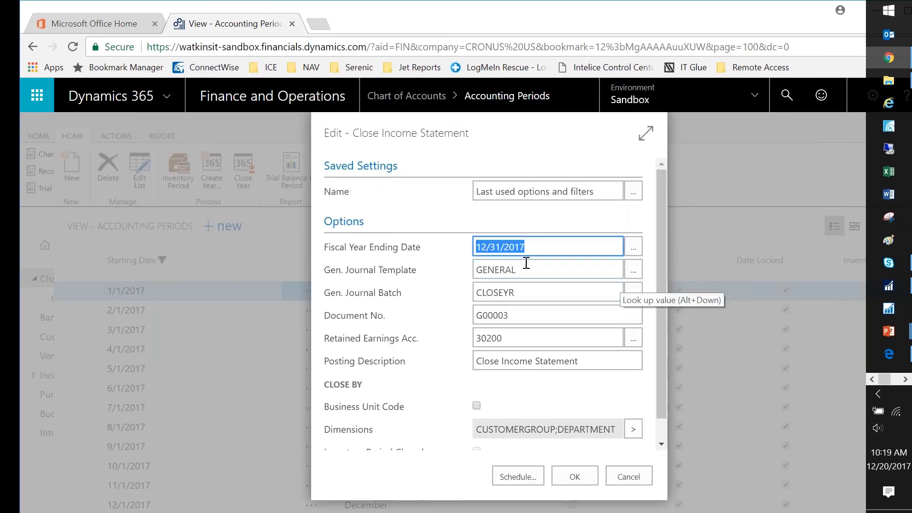
pyautogui.click(536, 247)
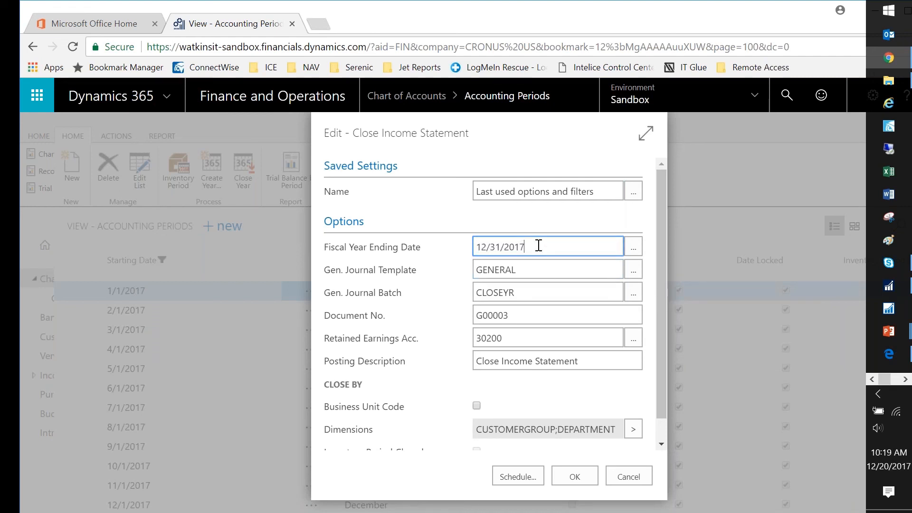
# Step: Look up the general journal batches, open the CLOSEYR batch's journal to check its lines, and close the journal
pyautogui.click(631, 296)
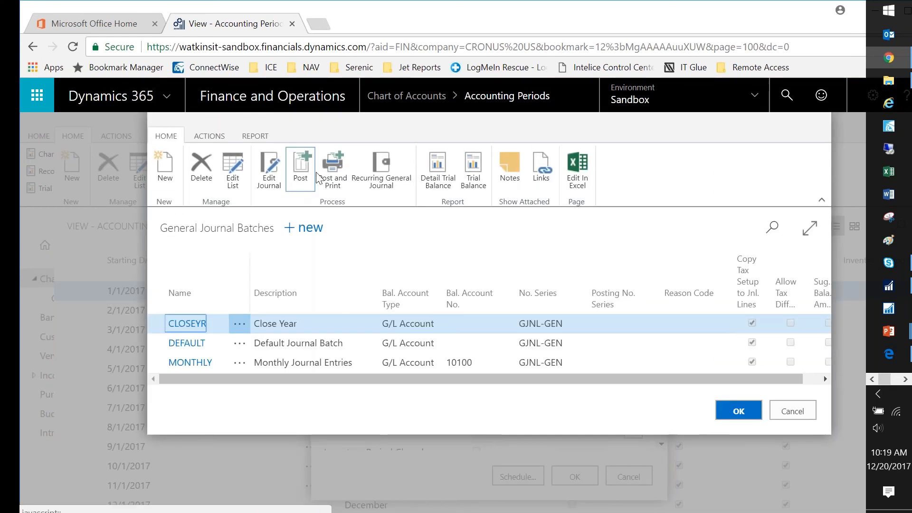
pyautogui.click(269, 173)
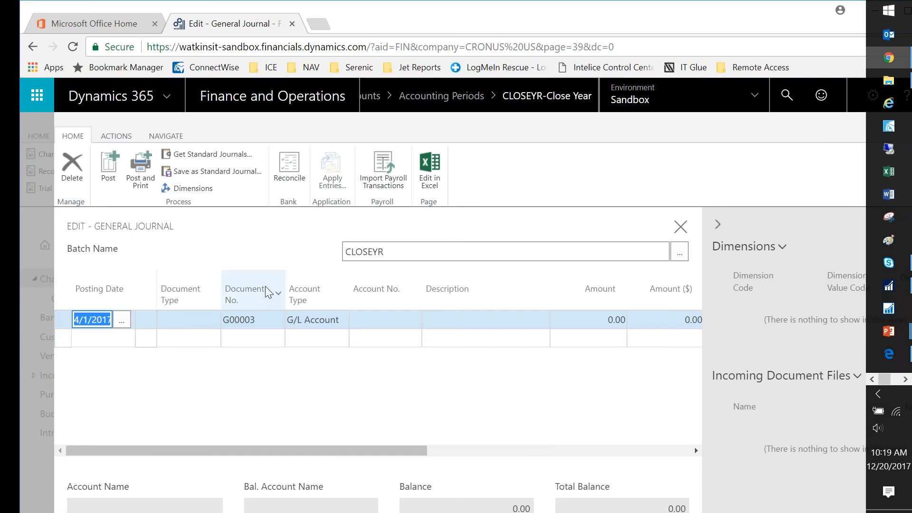
pyautogui.press('Escape')
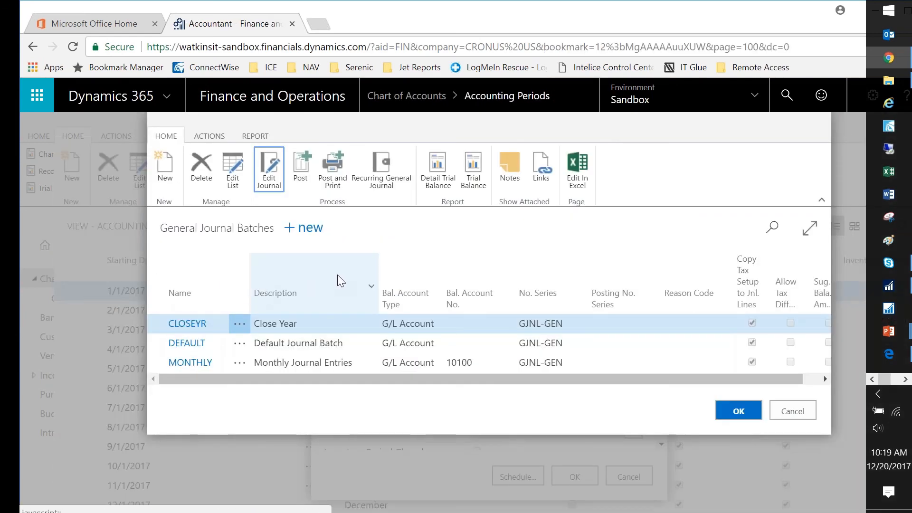
# Step: Select CLOSEYR as the general journal batch and run Close Income Statement to create the closing journal lines
pyautogui.press('Return')
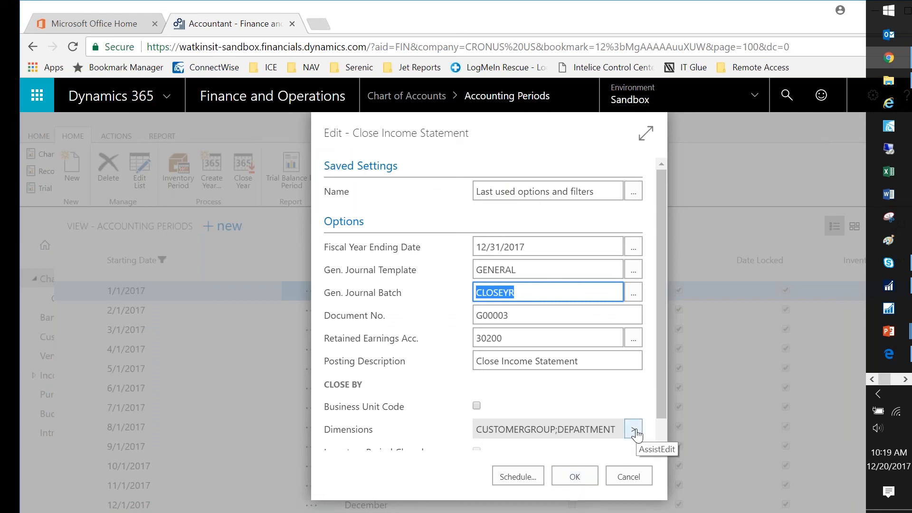
pyautogui.click(577, 489)
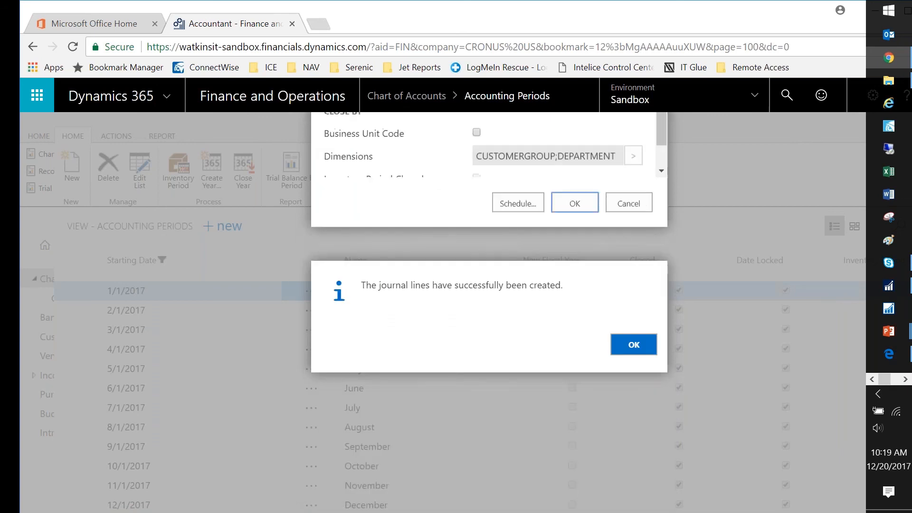
pyautogui.click(629, 349)
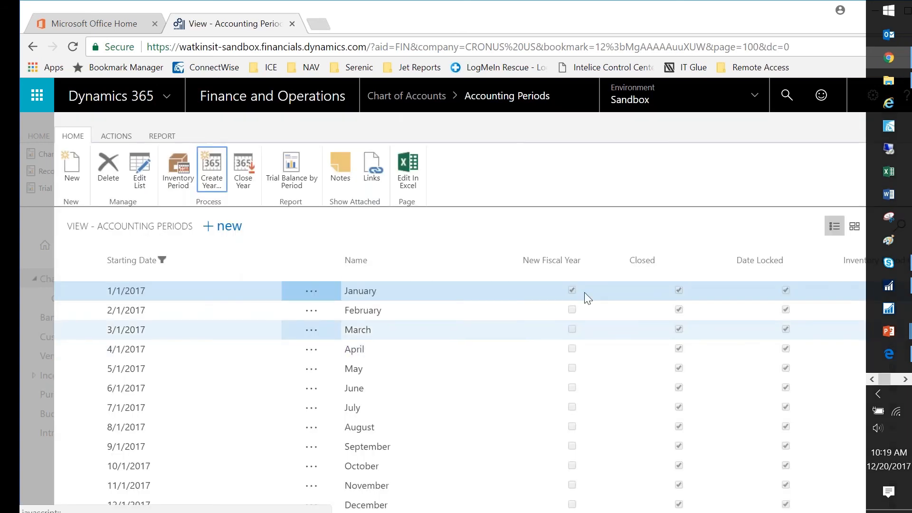
# Step: Find the general journal batches, open the CLOSEYR batch's journal to check its Close Income Statement lines, and close it
pyautogui.click(786, 98)
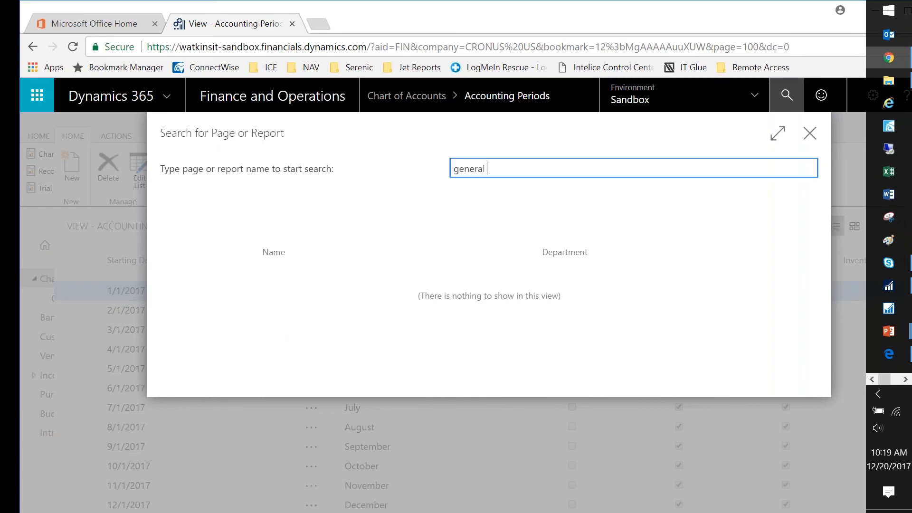
pyautogui.click(281, 299)
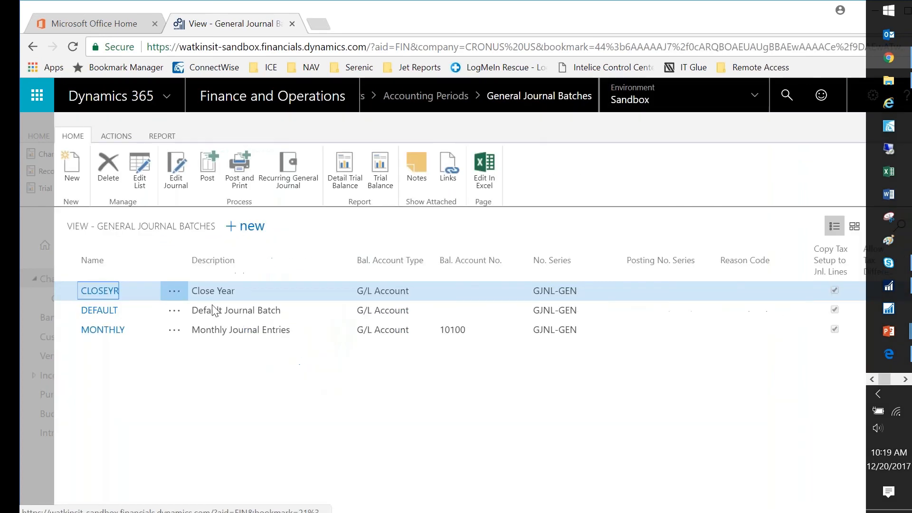
pyautogui.click(166, 182)
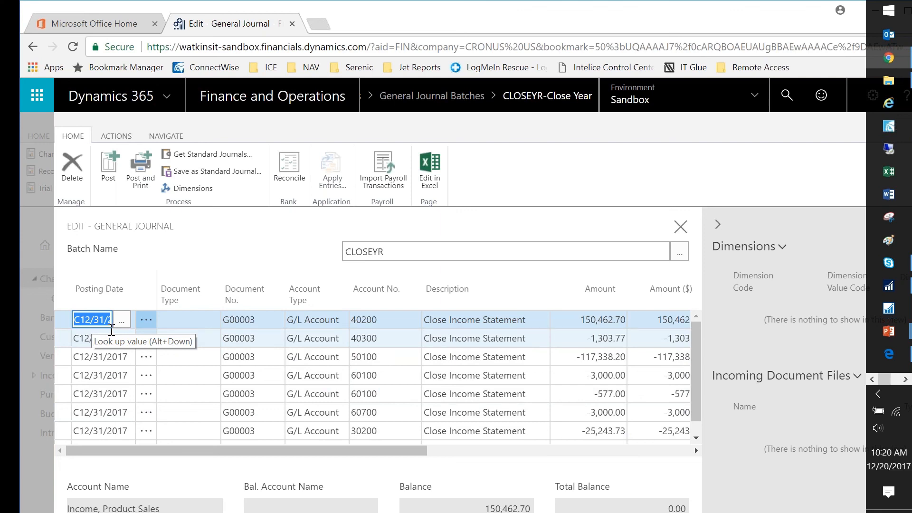
pyautogui.press('Escape')
pyautogui.press('Escape')
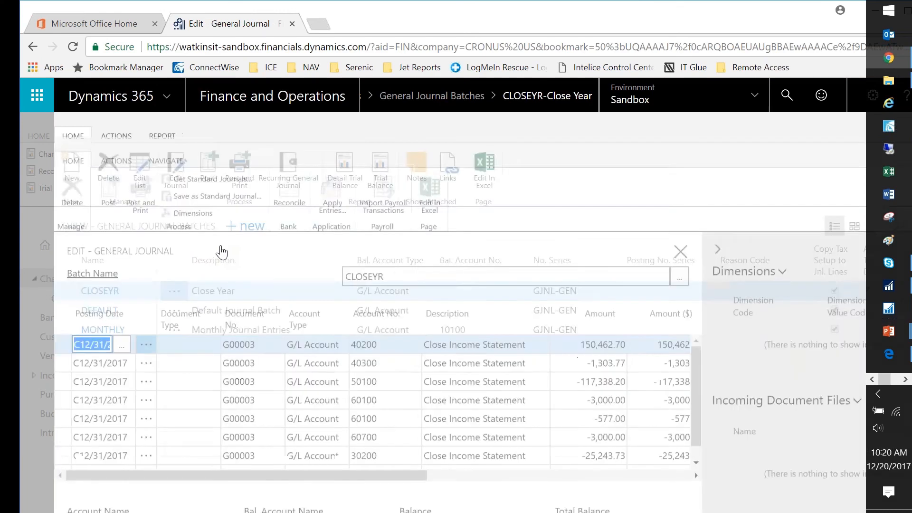
pyautogui.press('Escape')
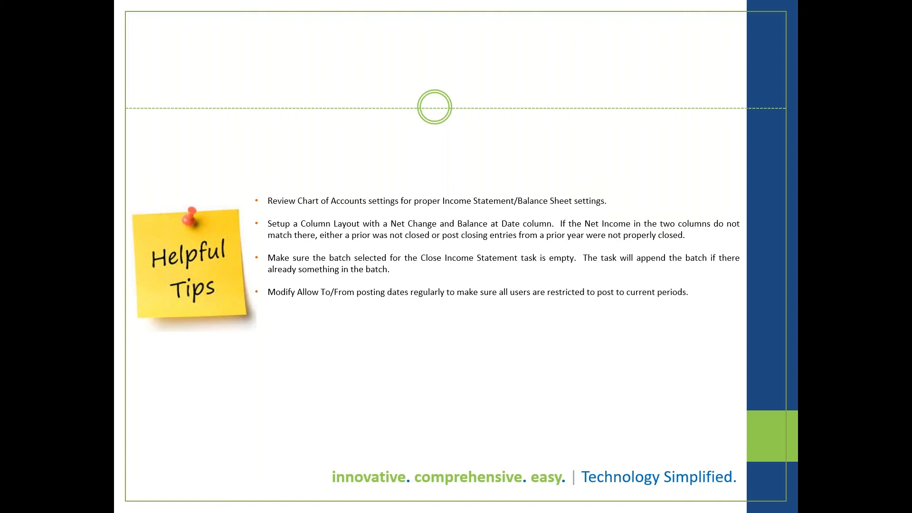
# Step: Switch to Dynamics NAV, open the Chart of Accounts, and limit totals with a Date Filter of 01/01/16..12/31/16
pyautogui.moveTo(911, 128); pyautogui.dragTo(600, 82)
pyautogui.doubleClick(603, 87)
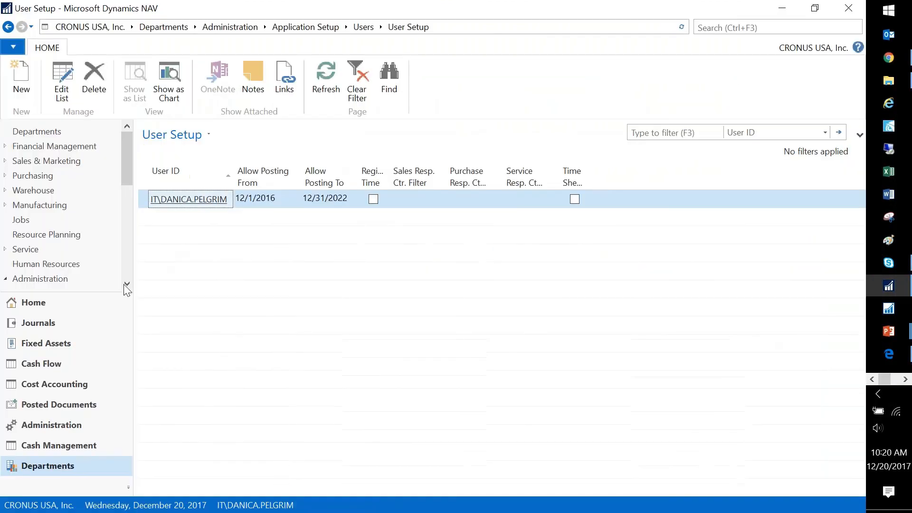
pyautogui.click(71, 306)
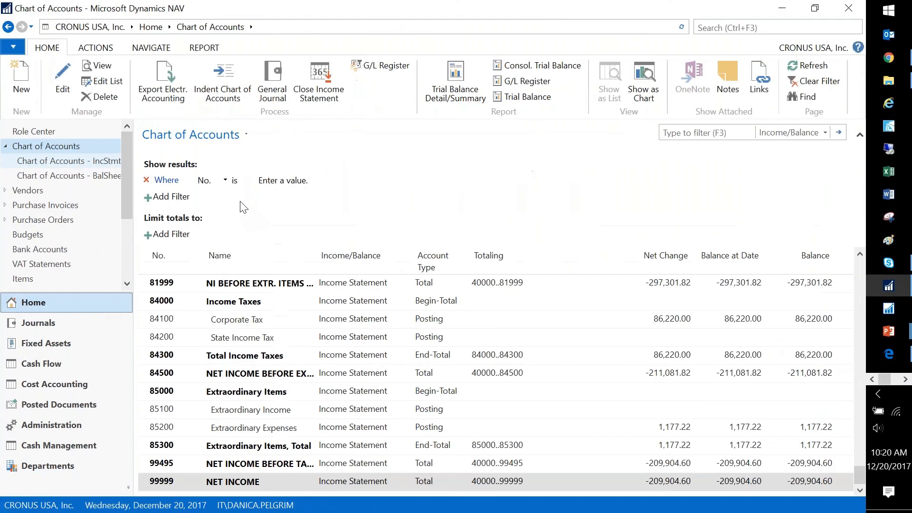
pyautogui.click(168, 232)
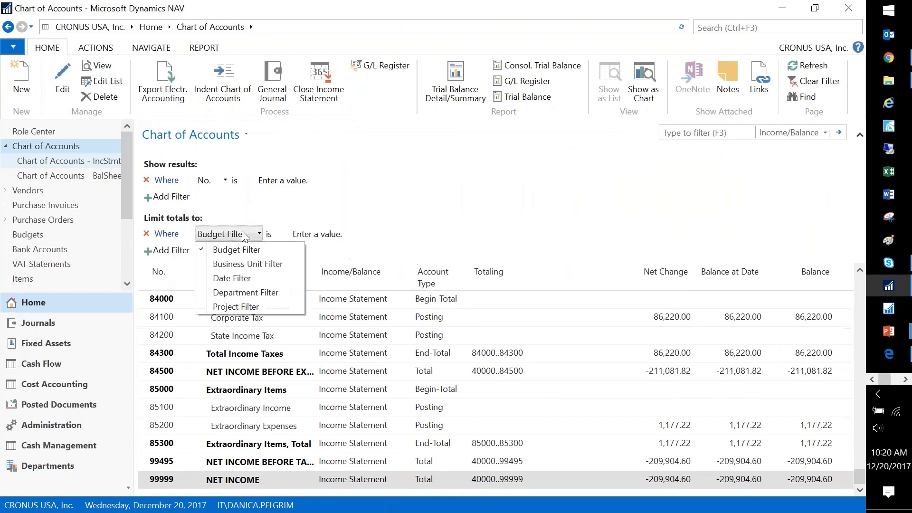
pyautogui.click(226, 279)
pyautogui.write('010116..123')
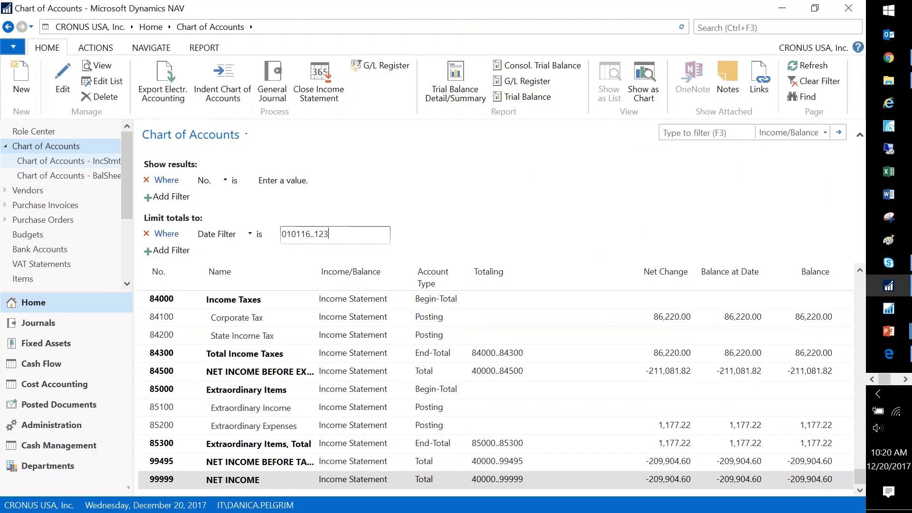
pyautogui.press('Tab')
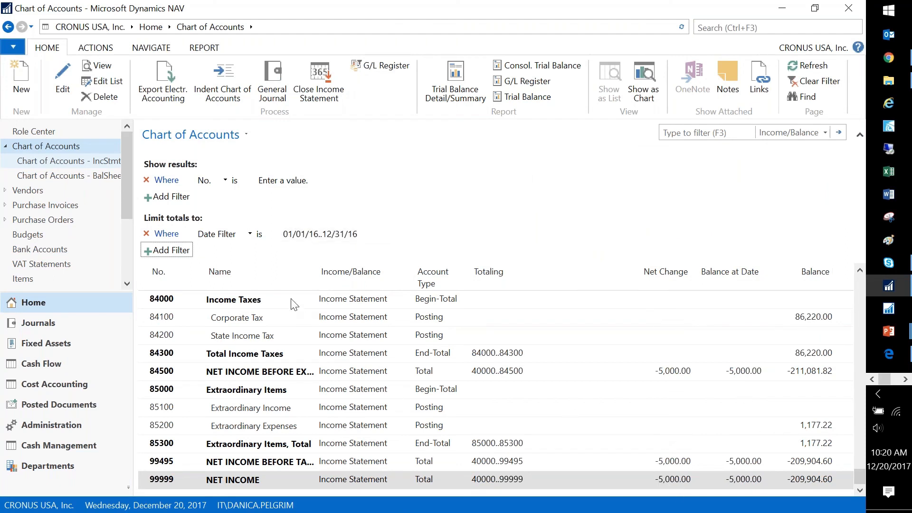
# Step: Change the Date Filter to 01/01/16..C12/31/16 so the totals include the closing date
pyautogui.click(314, 235)
pyautogui.click(316, 235)
pyautogui.write('C')
pyautogui.press('Tab')
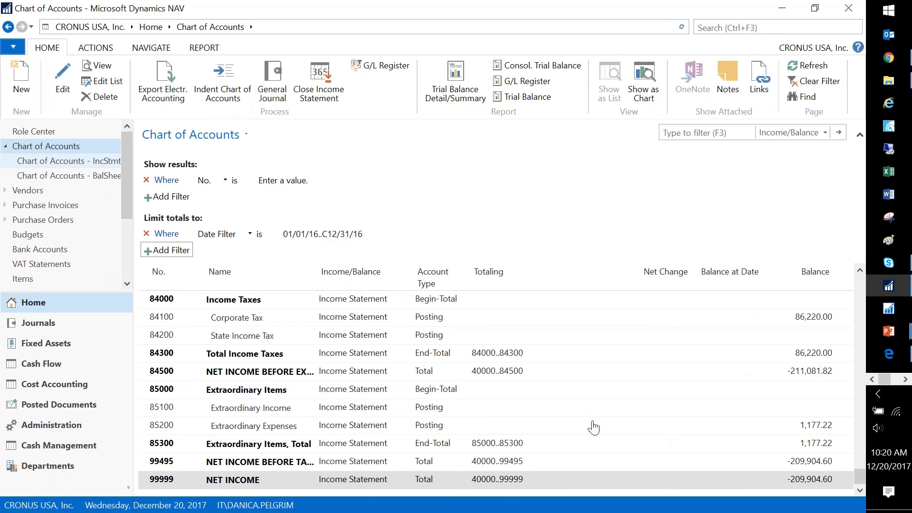